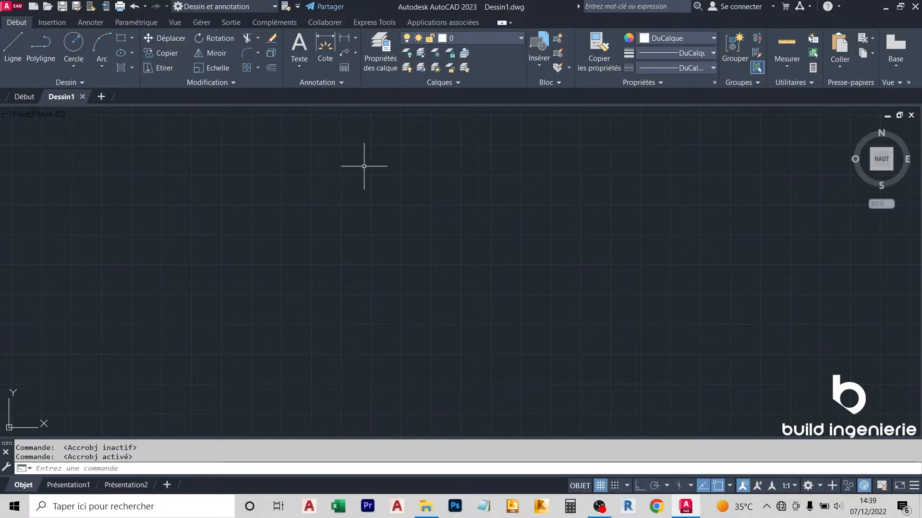
Set the uniform background of the 2D model space to RGB colour 33,40,48 in the display options
right_click(364, 166)
left_click(445, 376)
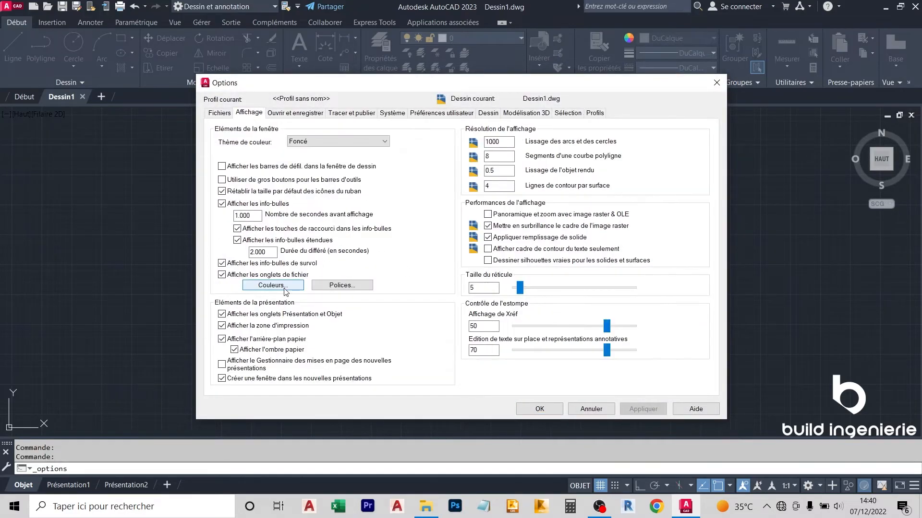
left_click(282, 281)
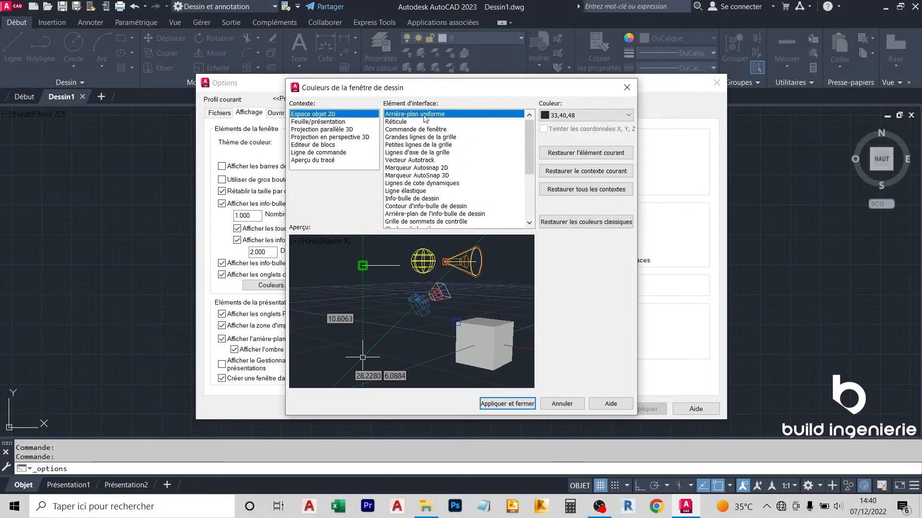
left_click(596, 114)
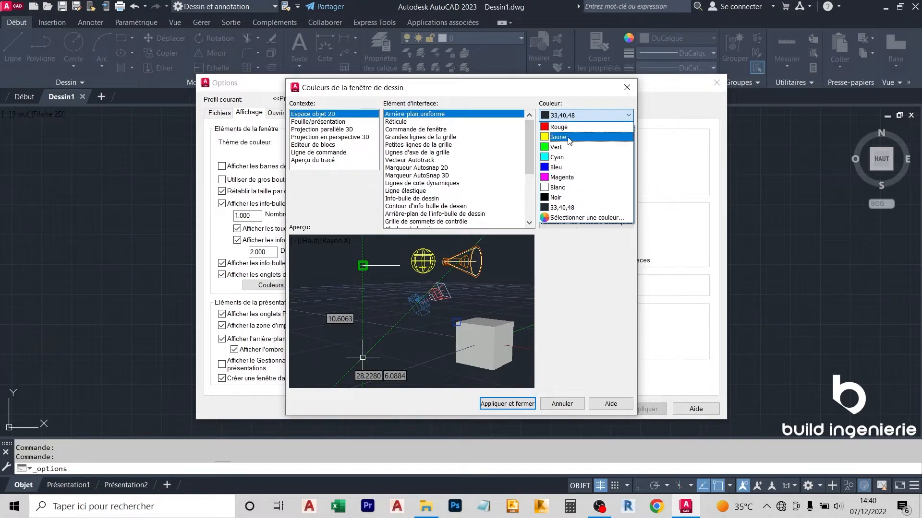
left_click(593, 218)
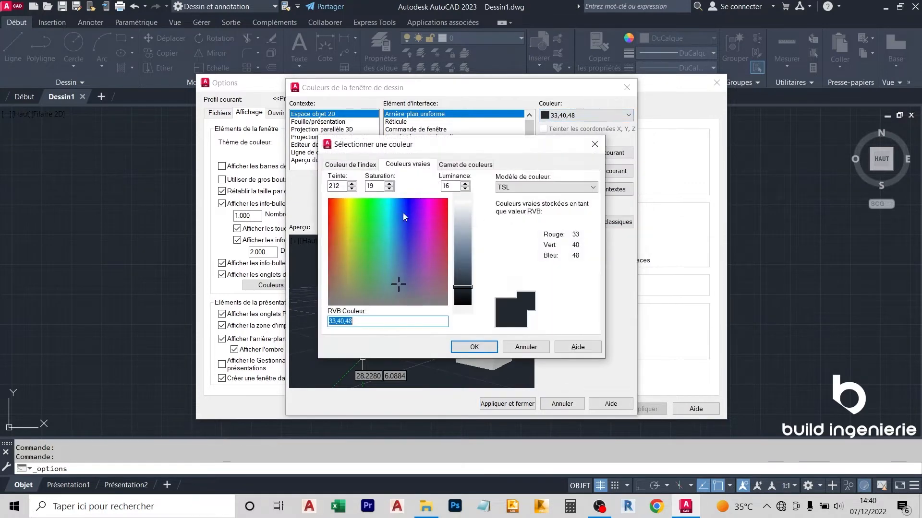
left_click_drag(354, 321, 342, 328)
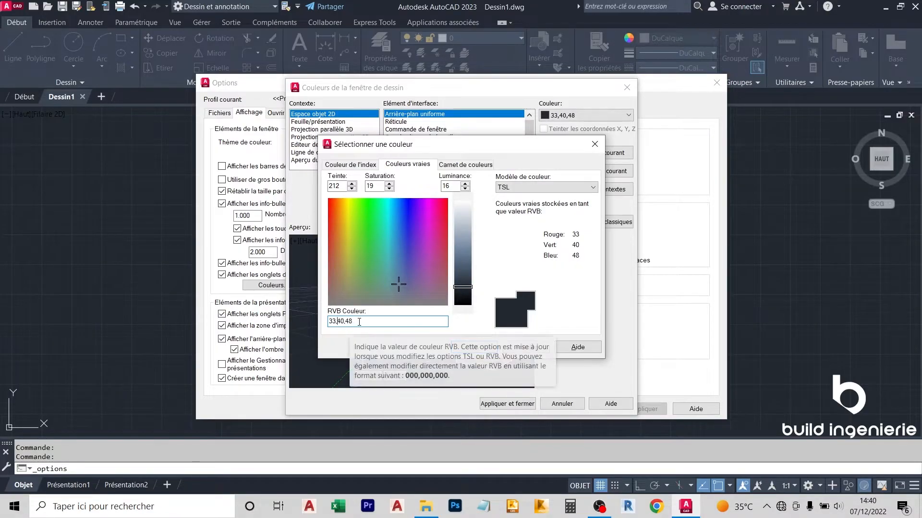
left_click(473, 346)
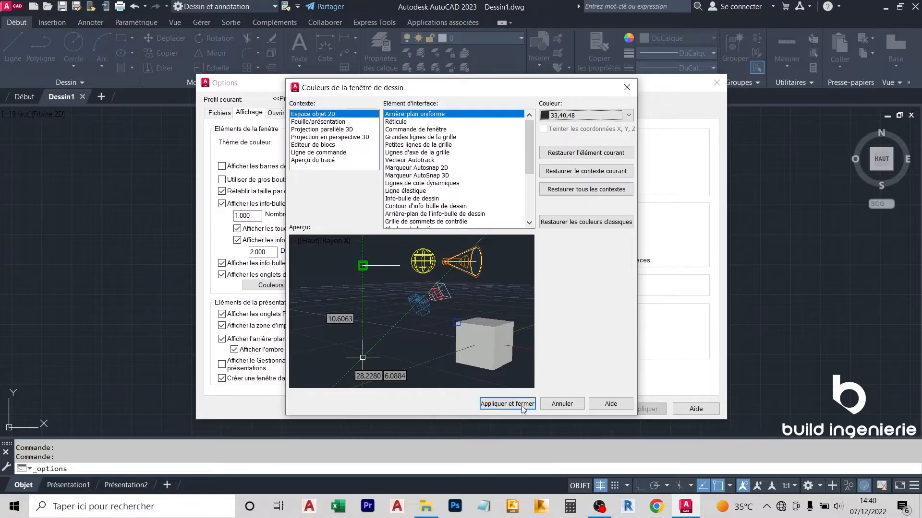
left_click(523, 407)
left_click(546, 410)
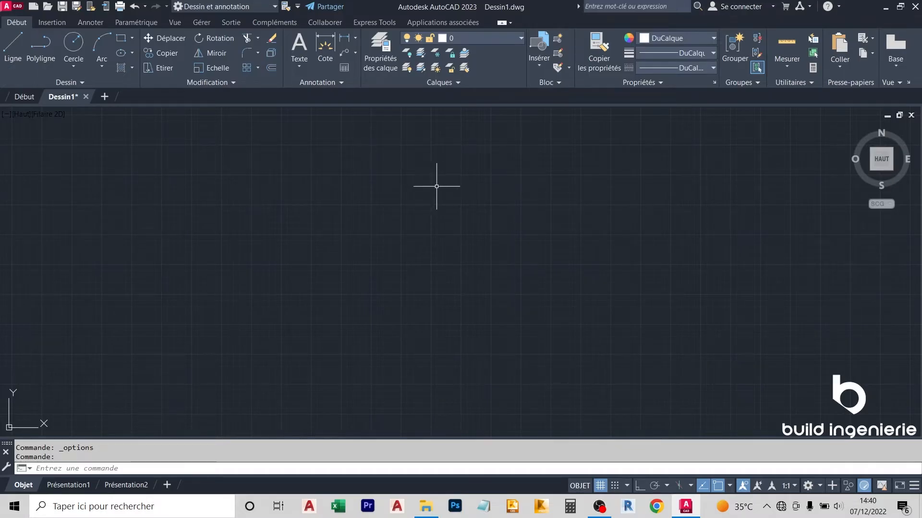
right_click(437, 184)
left_click(488, 393)
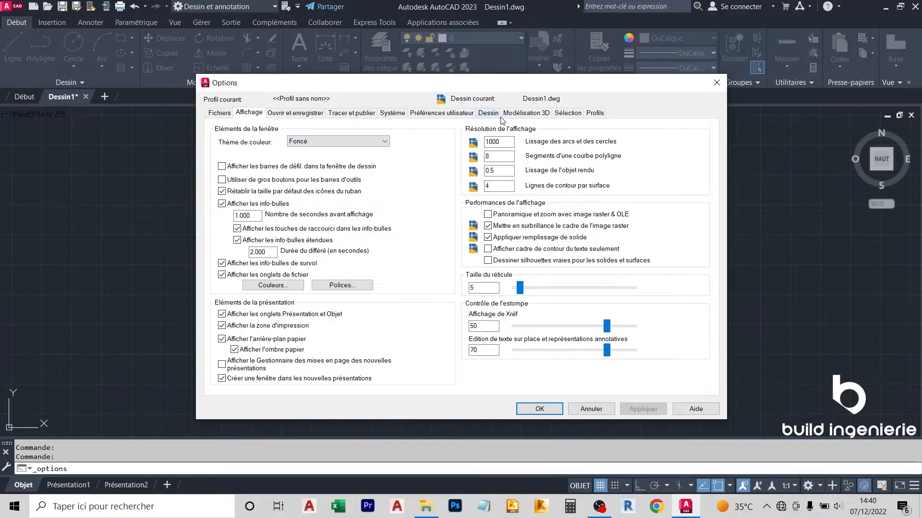
left_click(569, 113)
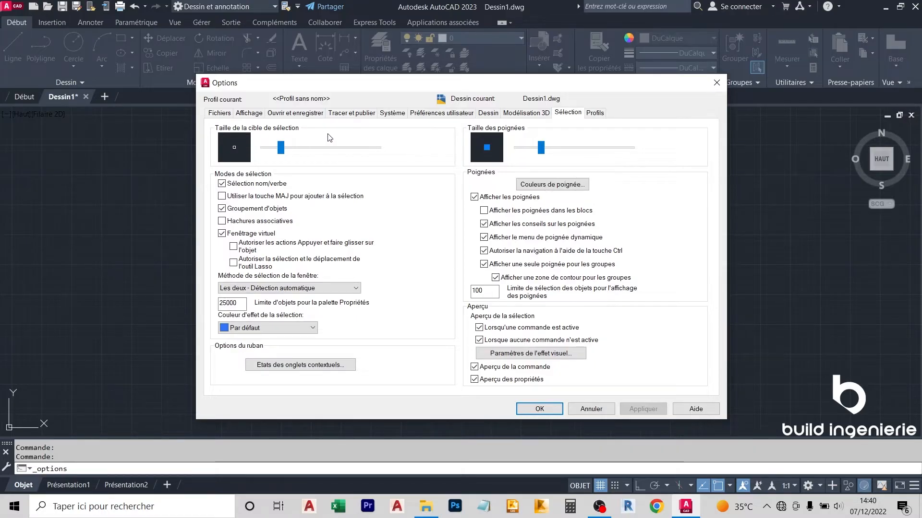
key("Escape")
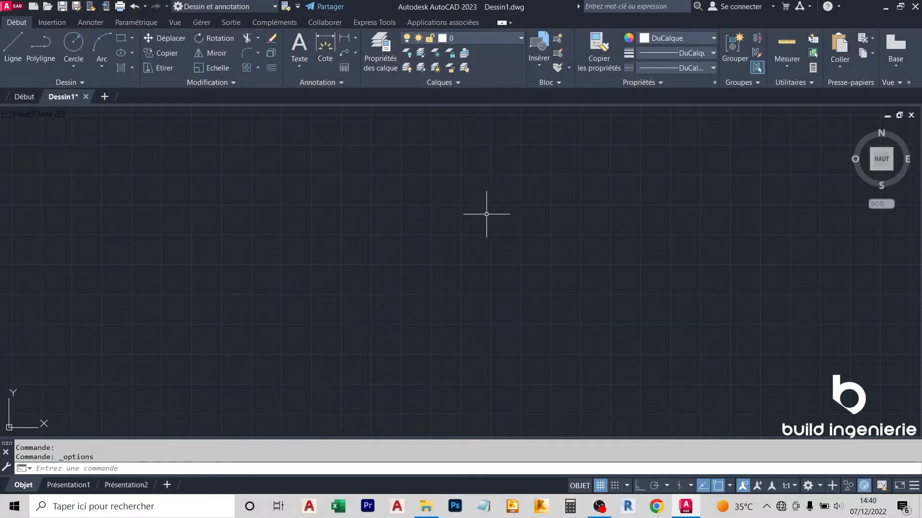
Enlarge the selection target (pickbox) to nearly half of its size range in the selection options and apply it
key("Return")
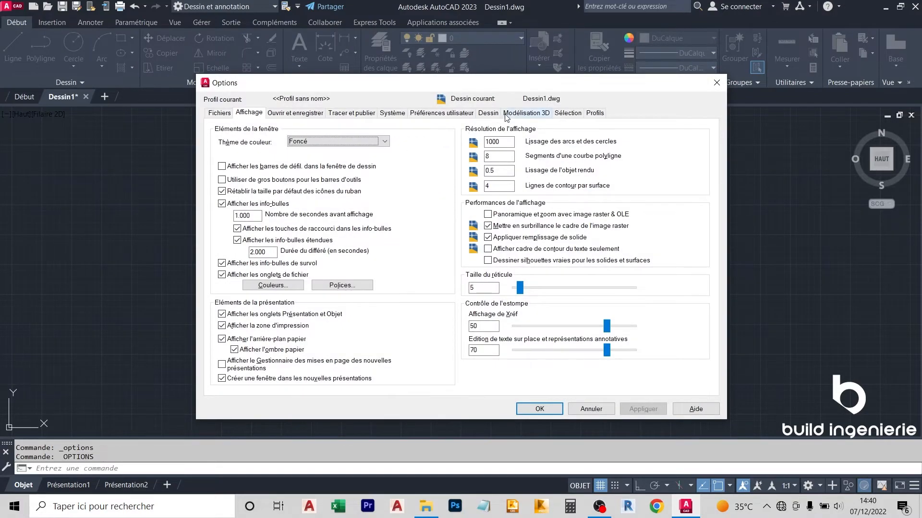
left_click(563, 113)
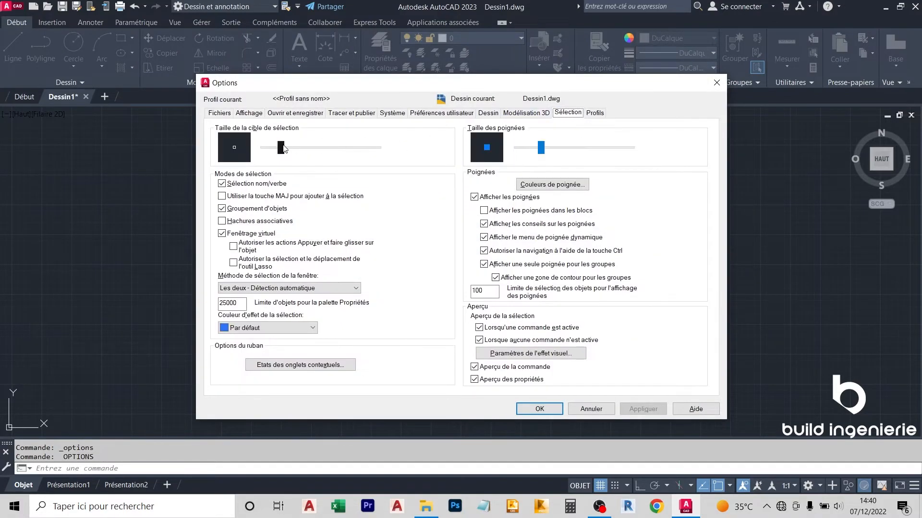
left_click_drag(281, 146, 318, 148)
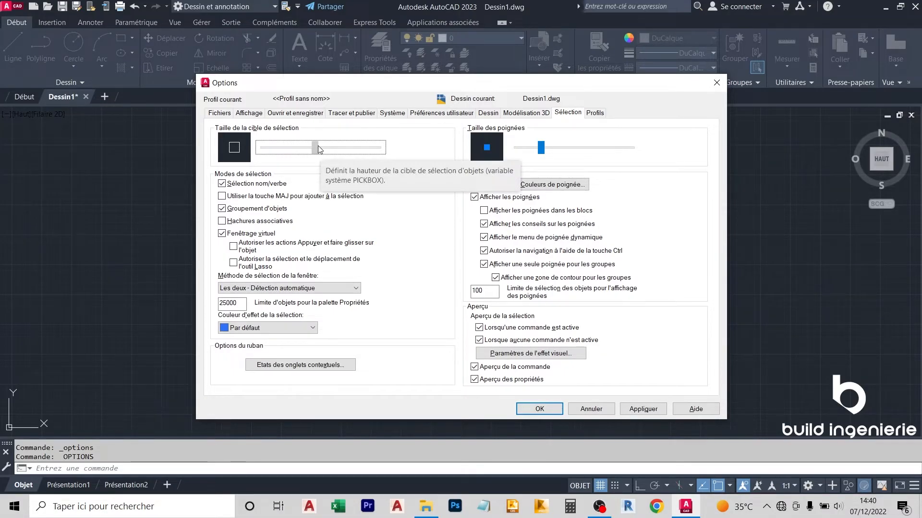
left_click(643, 409)
left_click(540, 408)
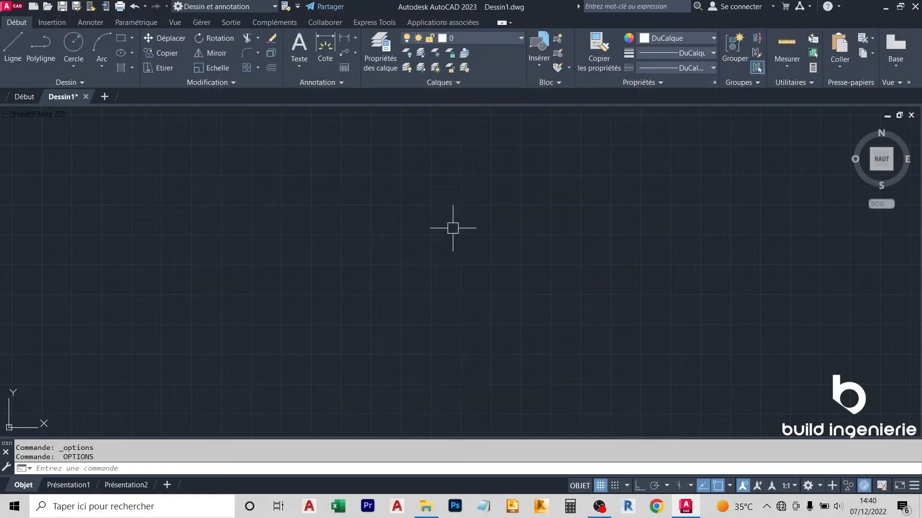
Draw a single diagonal line rising to the right near the middle of the drawing area
key("l")
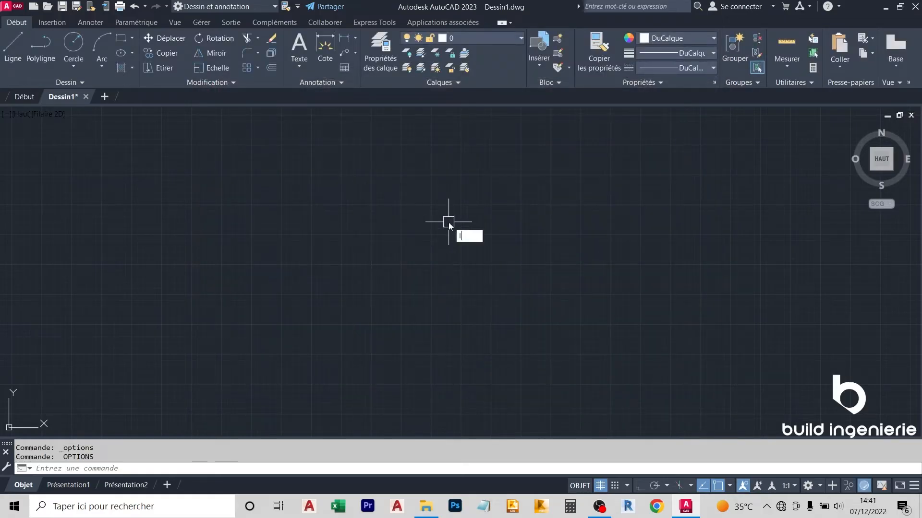
key("Return")
left_click(424, 284)
left_click(521, 197)
key("Escape")
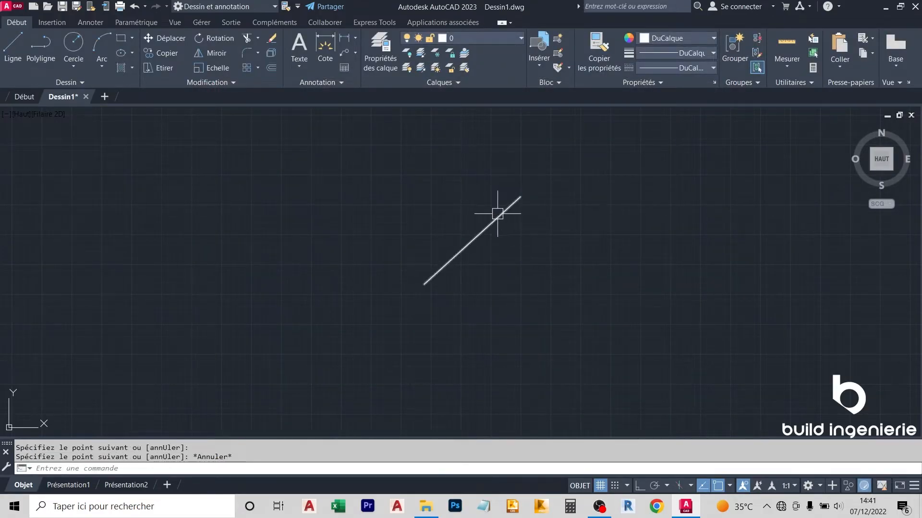
Select the diagonal line to show its grips, then increase the grip size slightly in the selection options
left_click(498, 217)
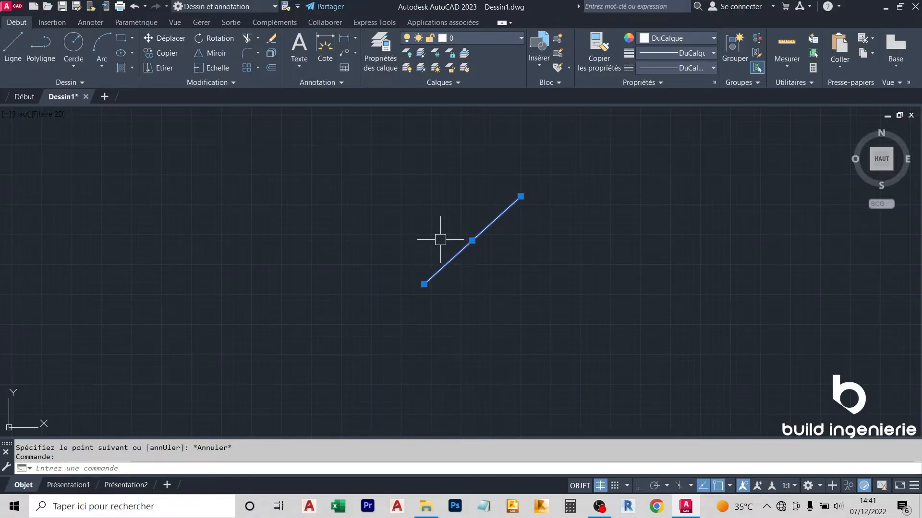
right_click(419, 193)
left_click(476, 398)
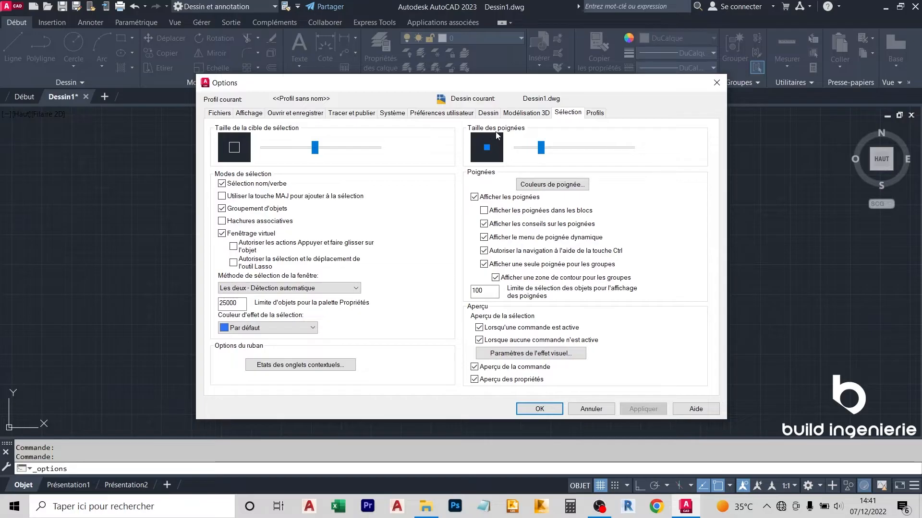
left_click_drag(546, 147, 553, 145)
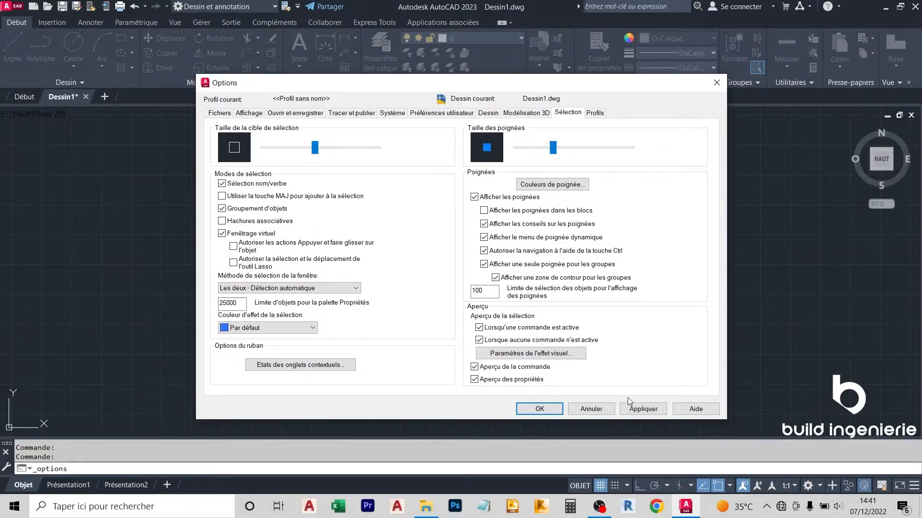
left_click(635, 409)
left_click(549, 409)
left_click(533, 211)
left_click(517, 190)
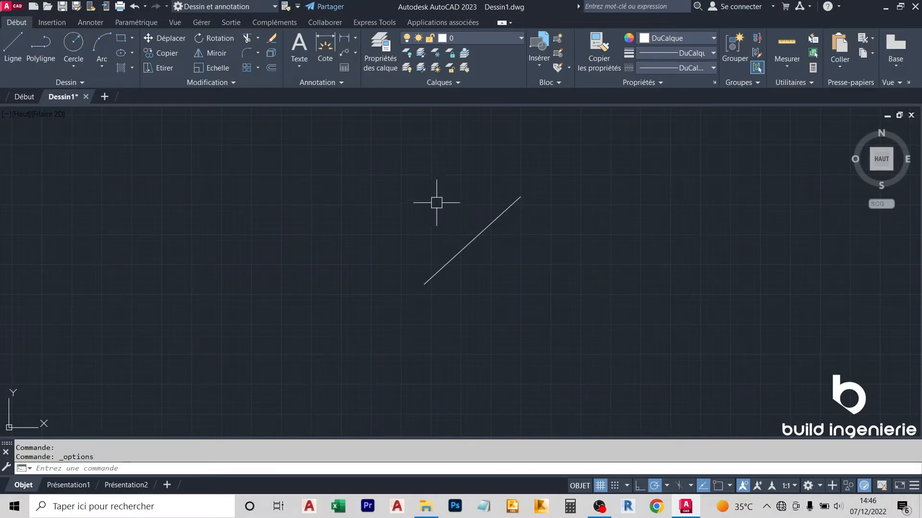
Test lasso selection around the diagonal line, then clear the selection
mouse_move(427, 172)
left_mouse_down()
mouse_move(495, 234)
mouse_move(412, 267)
mouse_move(572, 361)
mouse_move(531, 171)
mouse_move(361, 199)
left_mouse_up()
left_click(517, 305)
mouse_move(470, 279)
left_mouse_down()
mouse_move(319, 263)
mouse_move(483, 354)
mouse_move(504, 154)
mouse_move(601, 219)
mouse_move(592, 236)
mouse_move(600, 273)
mouse_move(619, 288)
left_mouse_up()
key("Escape")
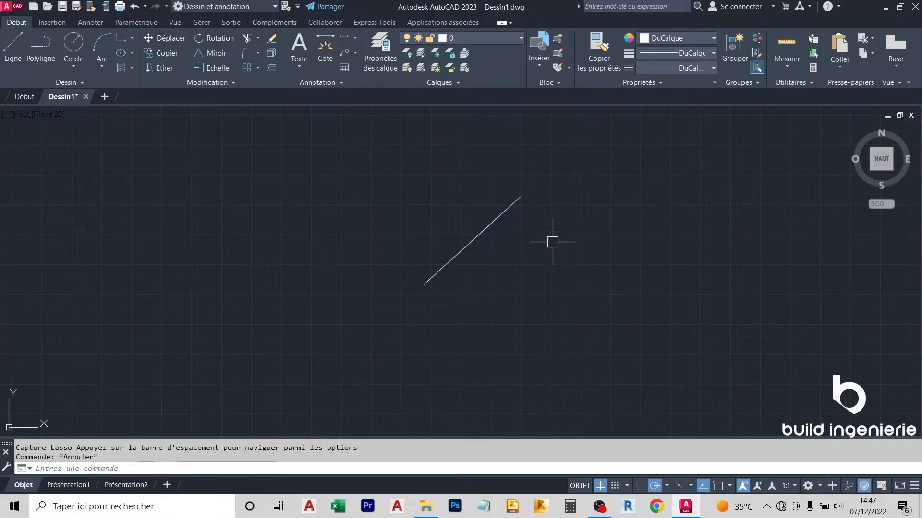
Disable lasso selection and movement in the selection modes of the options
right_click(436, 164)
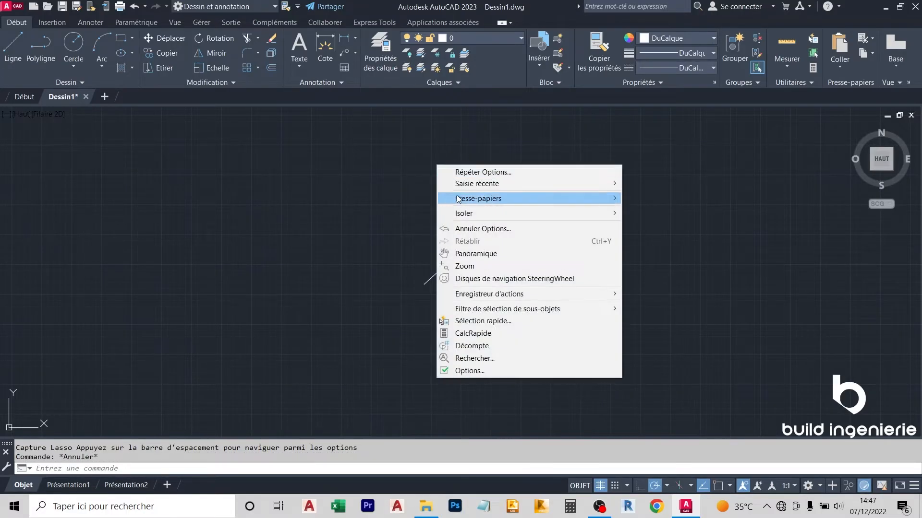
left_click(520, 372)
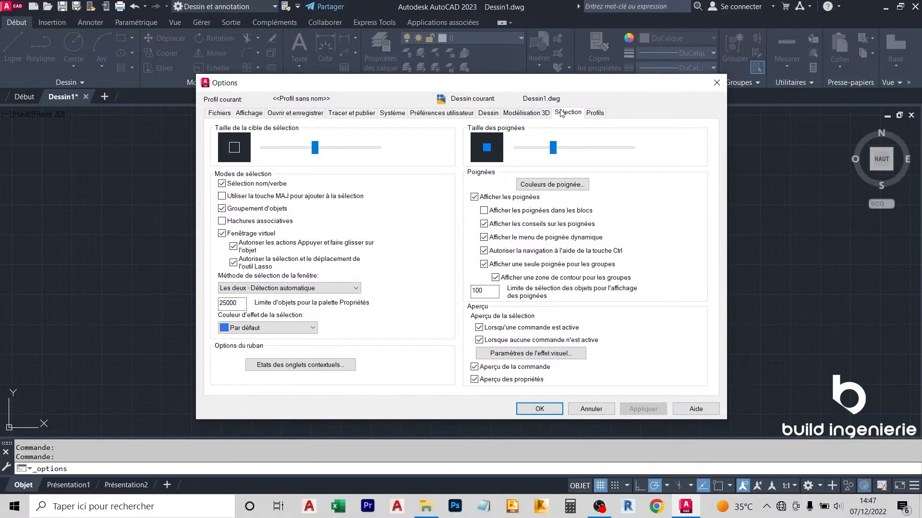
left_click(234, 263)
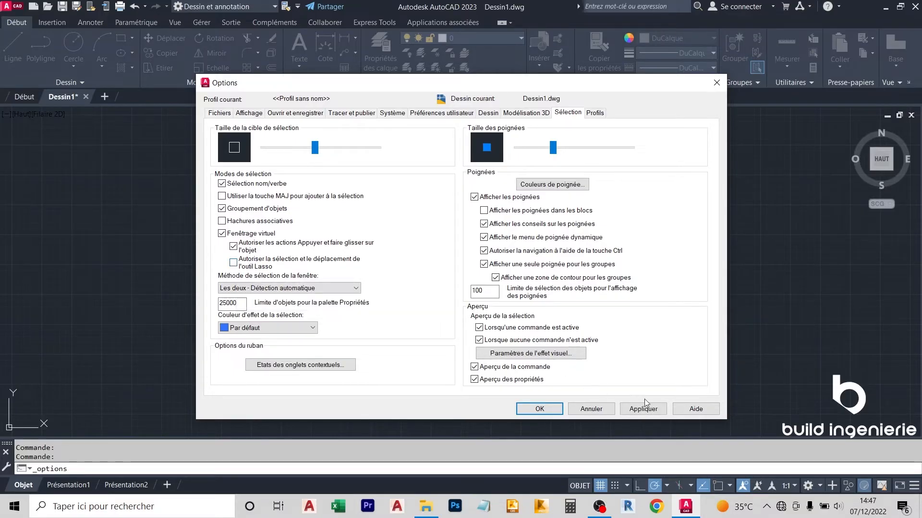
left_click(585, 412)
Test rectangular selection windows around the diagonal line, then clear the selection
left_click(356, 181)
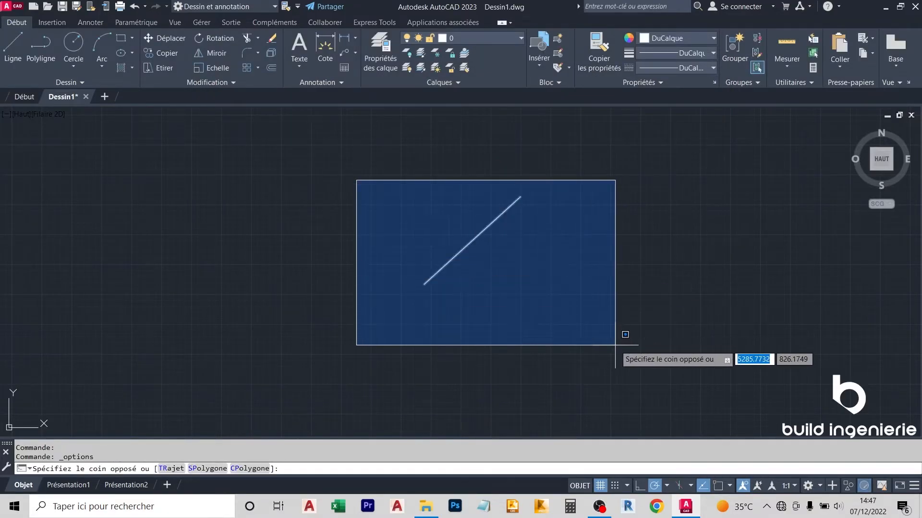
left_click(624, 333)
left_click(652, 309)
left_click(333, 141)
left_click(310, 141)
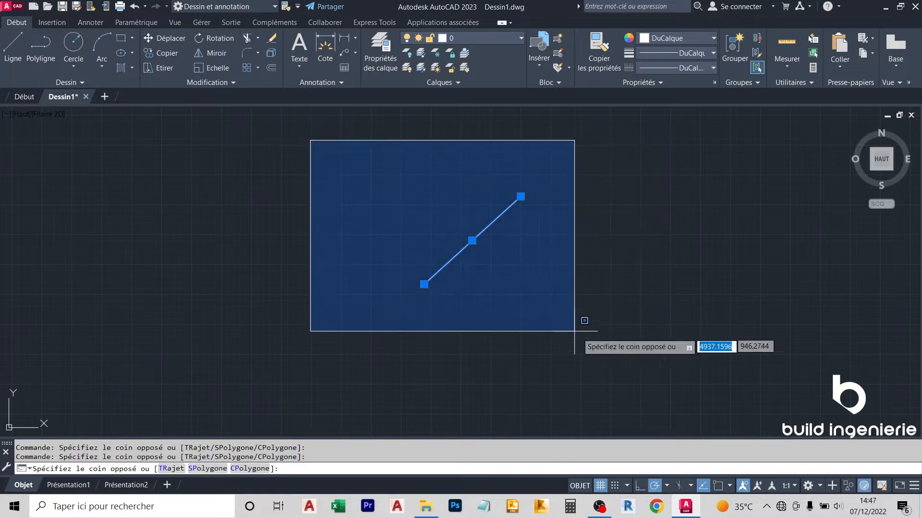
key("Escape")
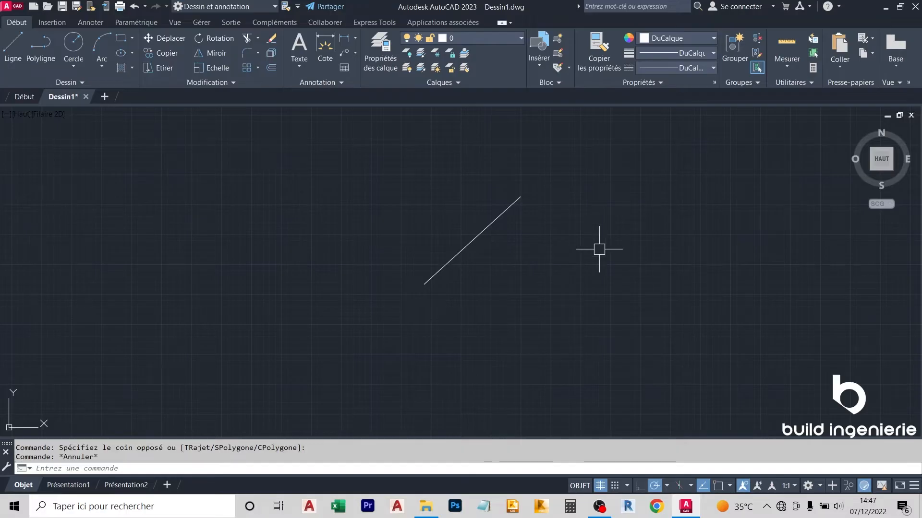
Set the crosshair size to its maximum of 100 in the display options
right_click(629, 195)
left_click(689, 400)
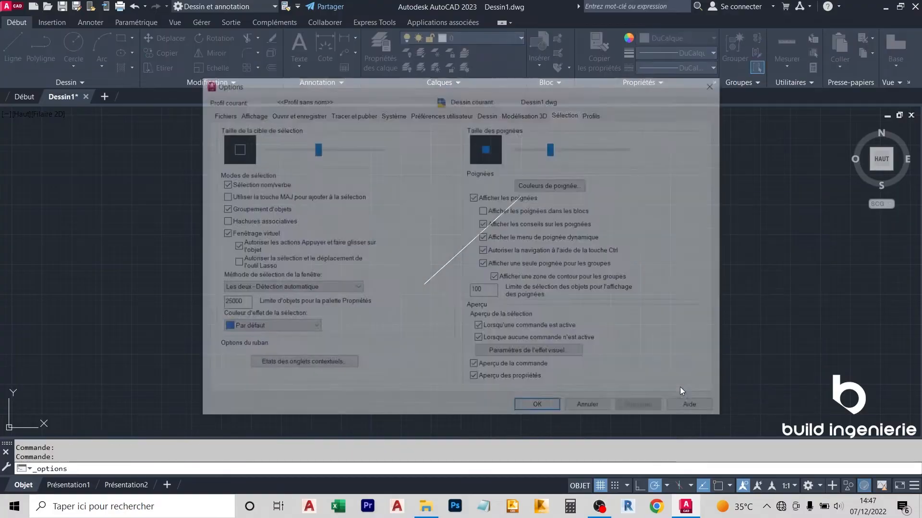
left_click(239, 114)
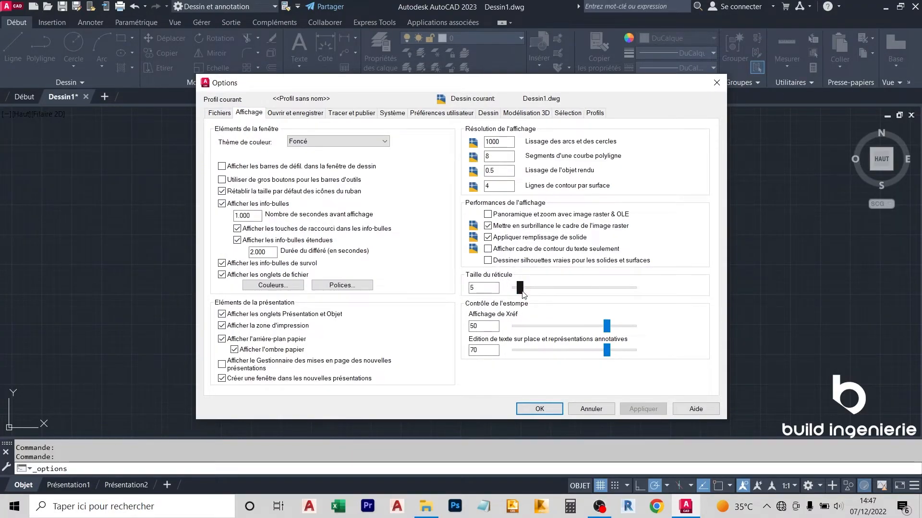
left_click_drag(522, 290, 699, 287)
key("Return")
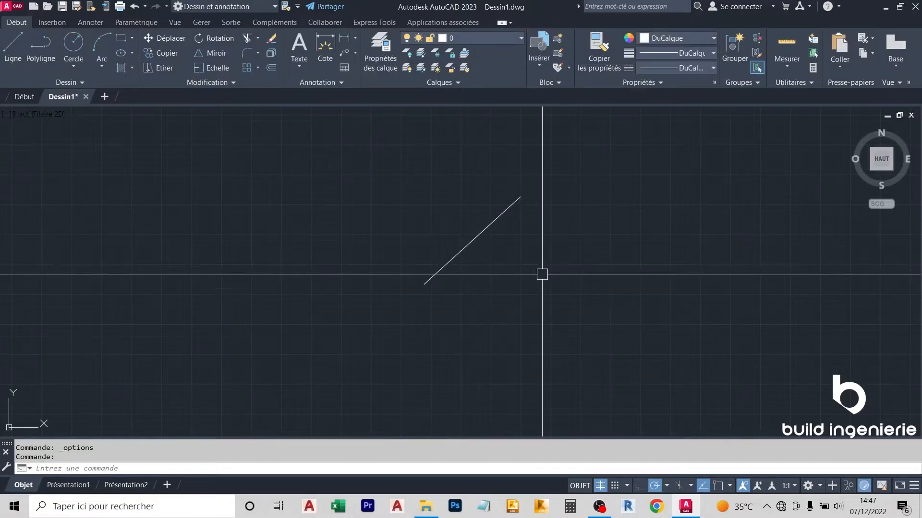
Turn on the X, Y, Z tint for the crosshair (Réticule) in the 2D model space colours and apply the options
scroll(537, 273, "down", 10)
scroll(535, 272, "up", 7)
right_click(509, 219)
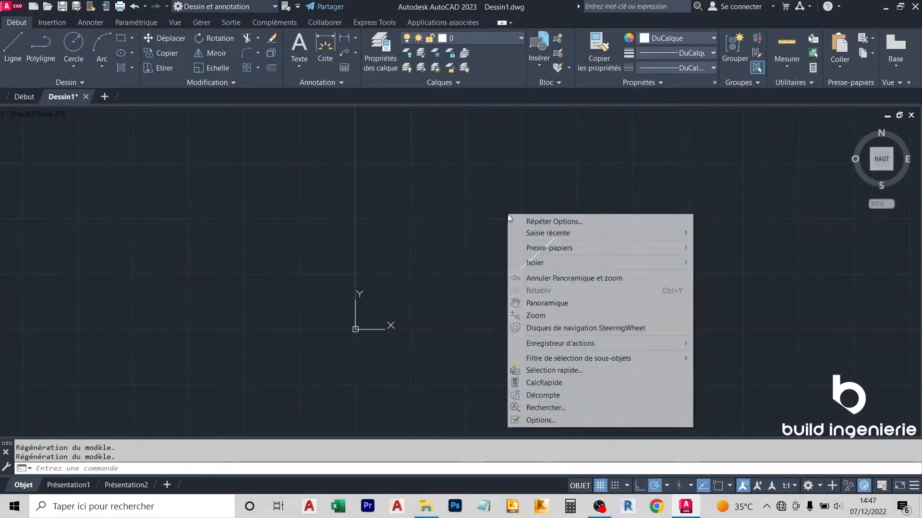
left_click(557, 421)
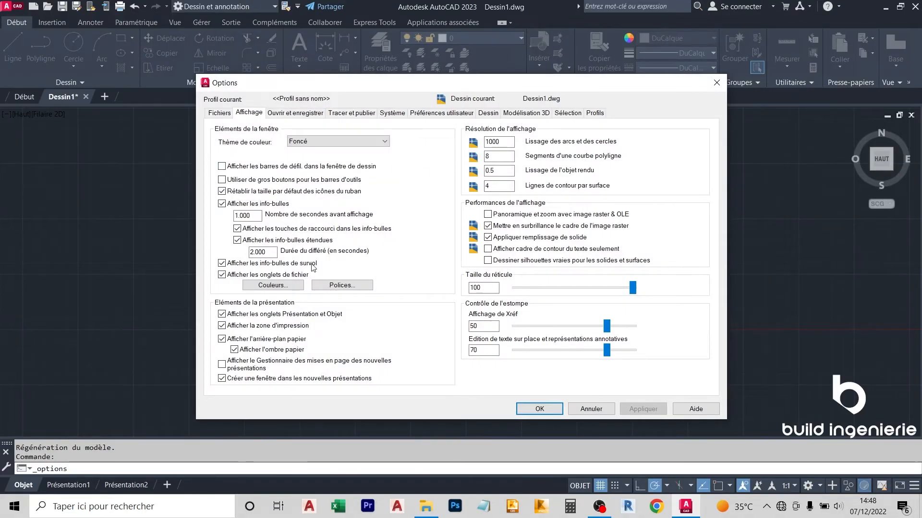
left_click(271, 285)
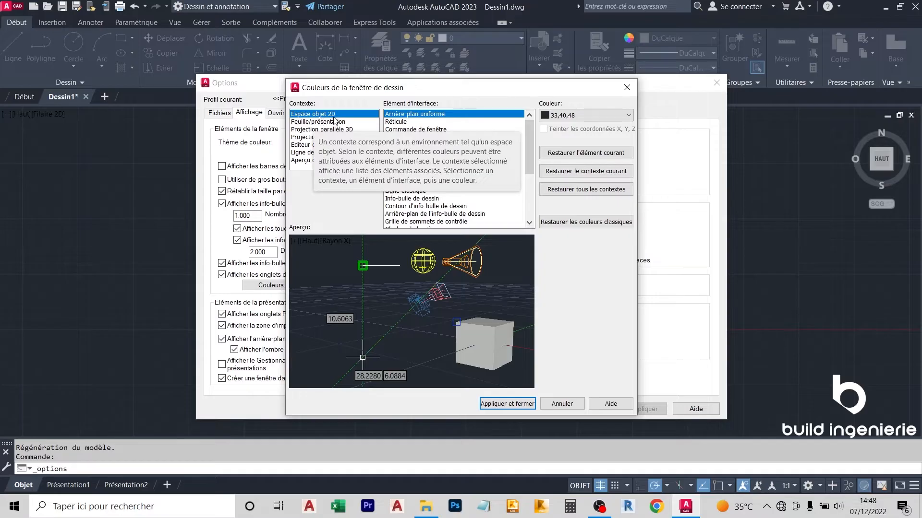
left_click(406, 122)
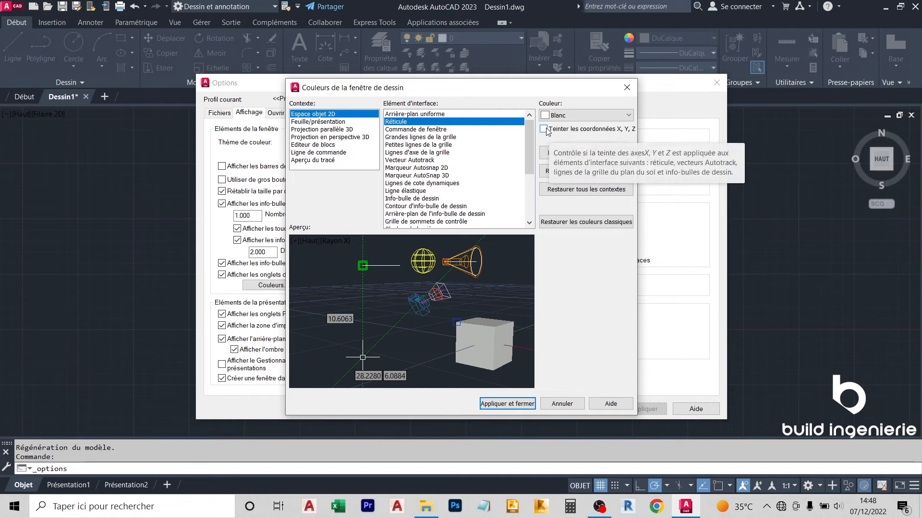
left_click(507, 403)
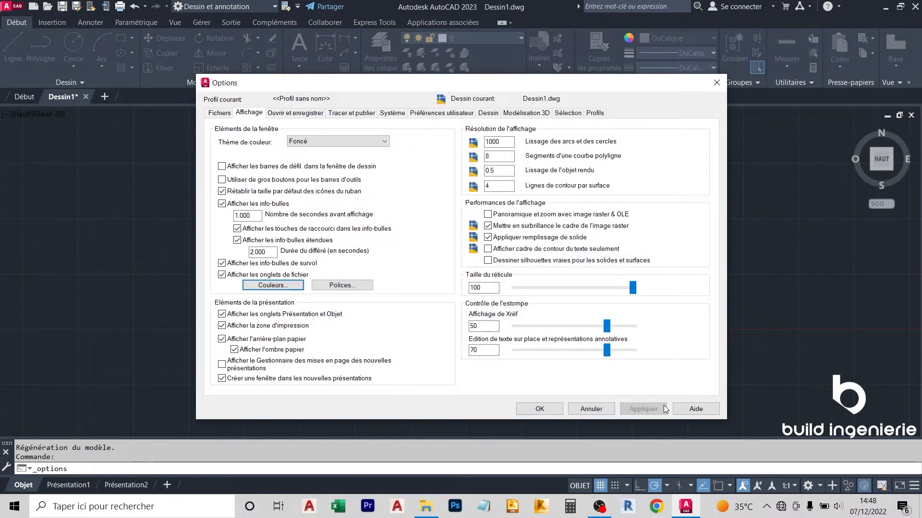
left_click(539, 409)
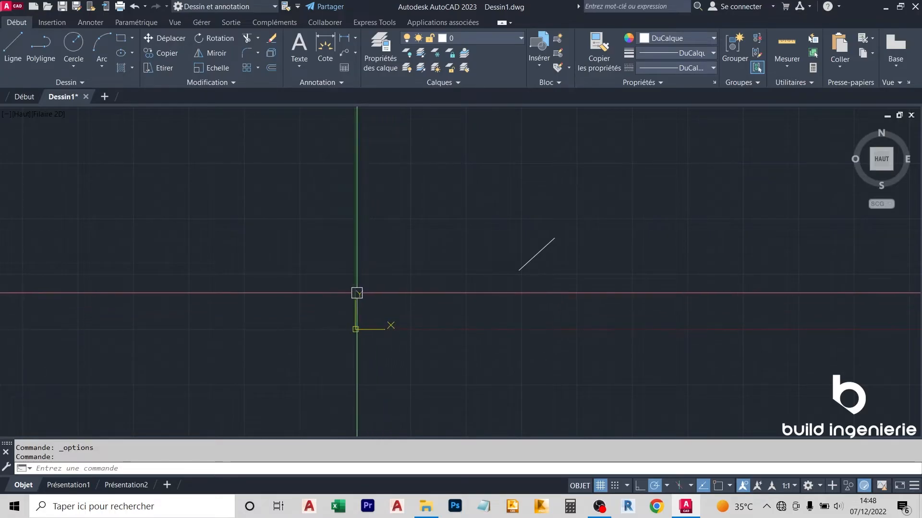
Orbit the view in 3D to examine the crosshair's axis colours
middle_click_drag(414, 278, 469, 191, "shift")
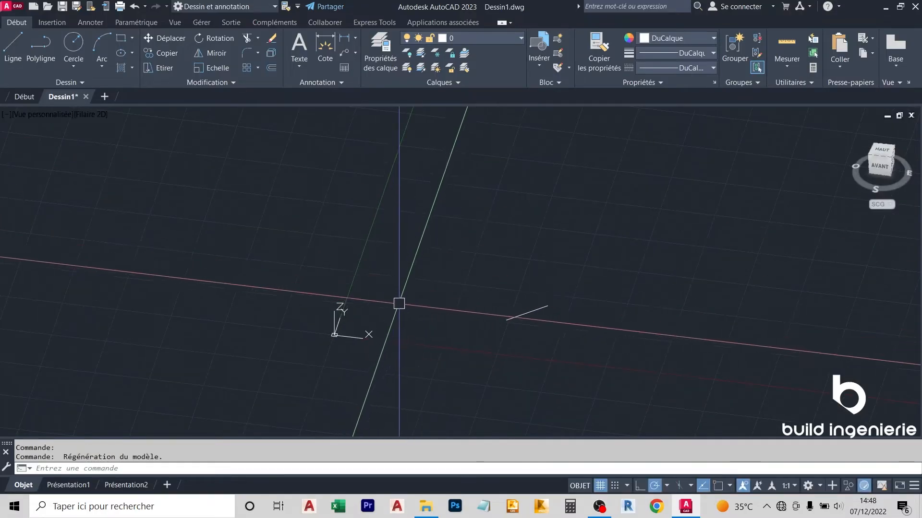
mouse_move(399, 303)
middle_mouse_down("shift")
mouse_move(385, 304)
mouse_move(389, 288)
middle_mouse_up("shift")
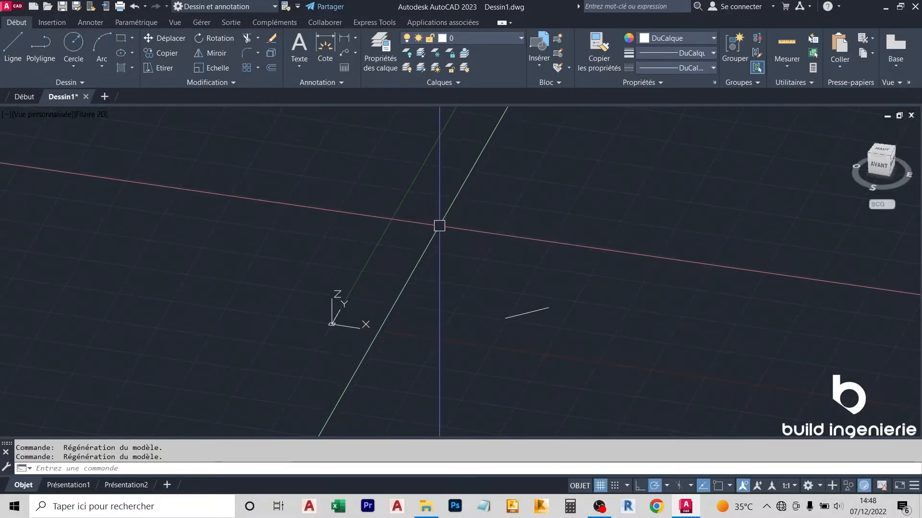
mouse_move(416, 272)
middle_mouse_down("shift")
mouse_move(399, 273)
mouse_move(410, 271)
middle_mouse_up("shift")
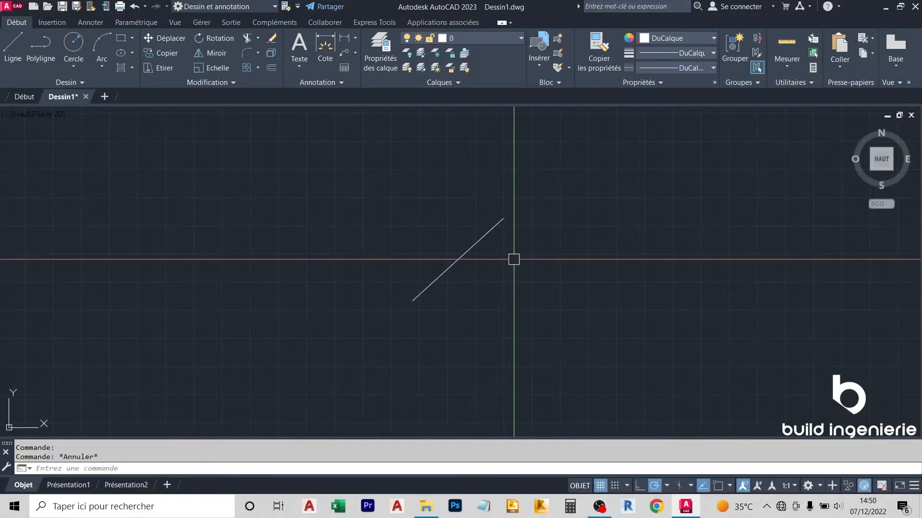
Enable the selection preview both when a command is active and when no command is active, and apply the options
right_click(528, 206)
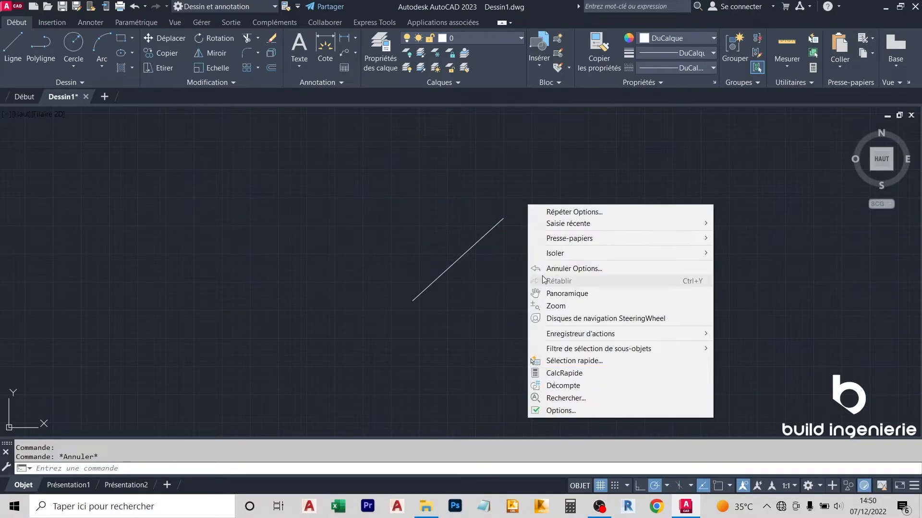
left_click(560, 410)
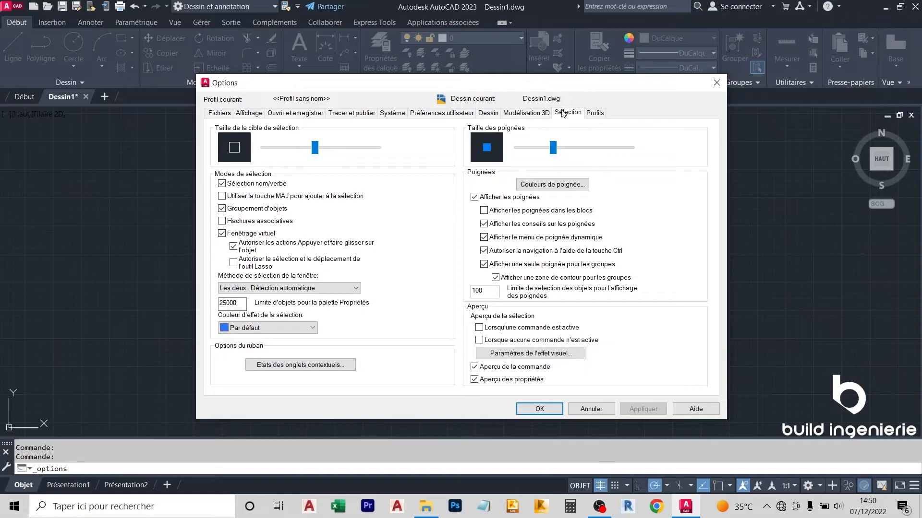
left_click(522, 328)
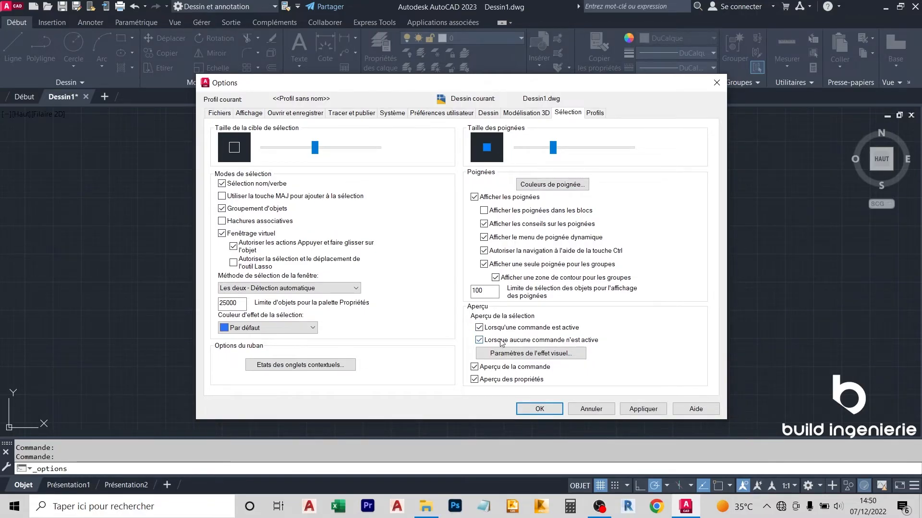
left_click(643, 409)
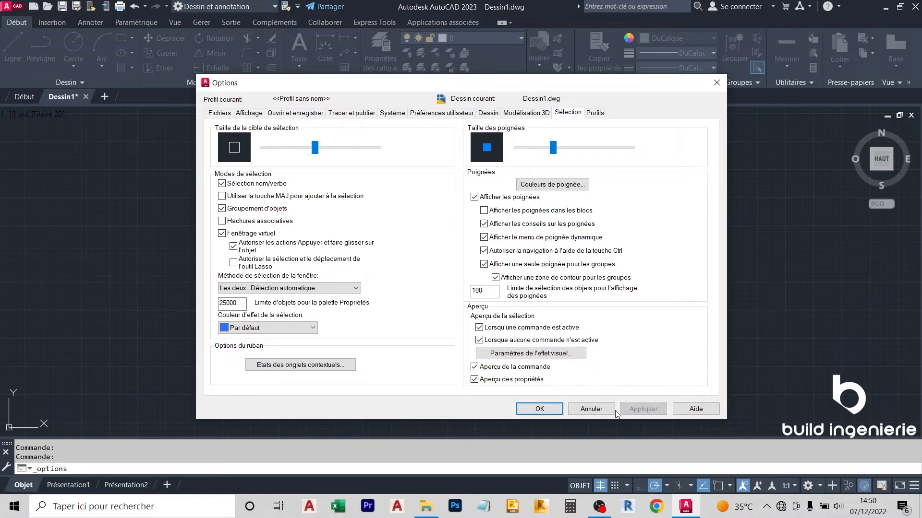
left_click(540, 409)
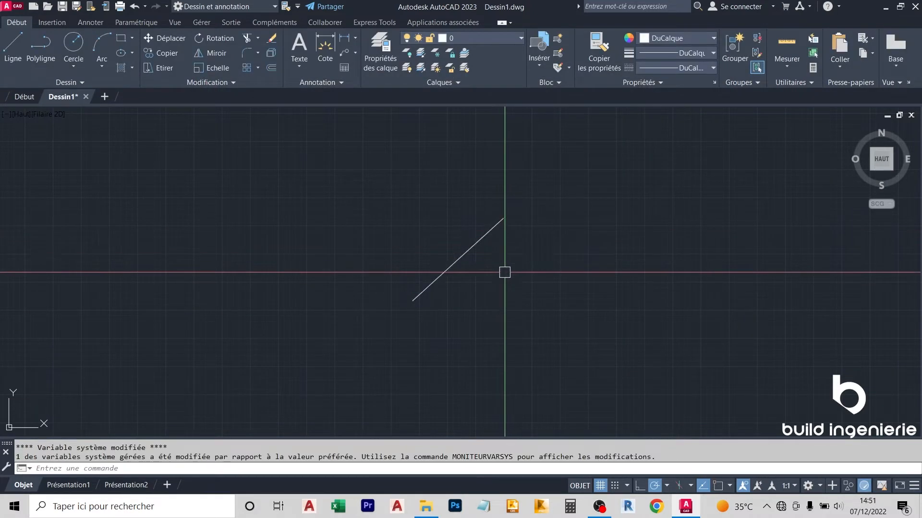
Check the highlighting on the diagonal line, then turn off the selection preview in the options
scroll(477, 286, "up", 2)
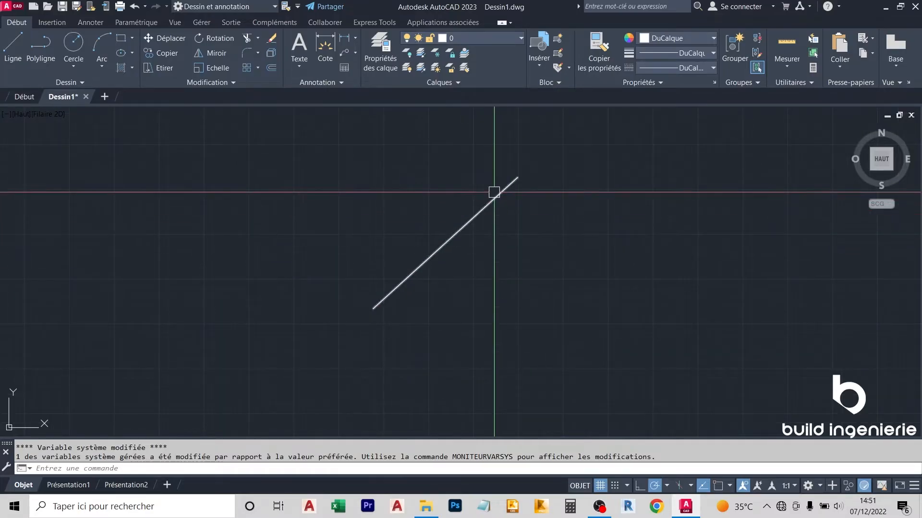
key("Return")
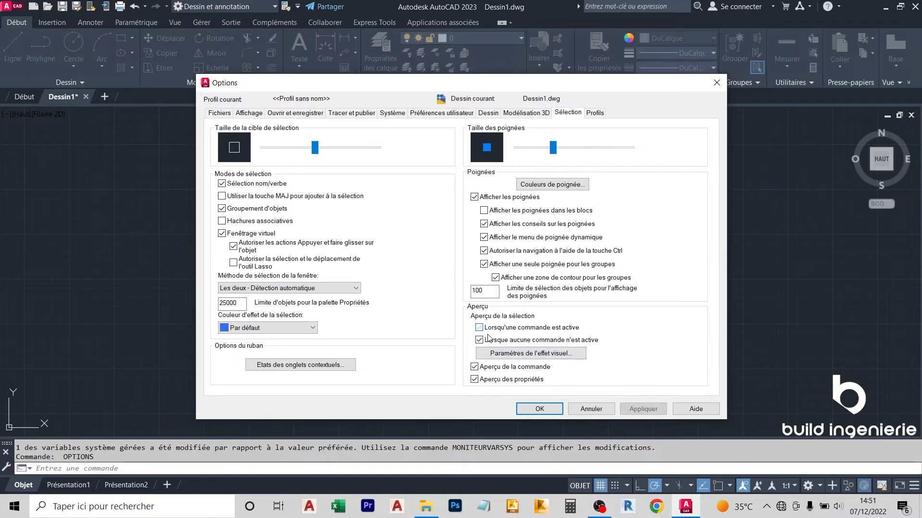
left_click(540, 408)
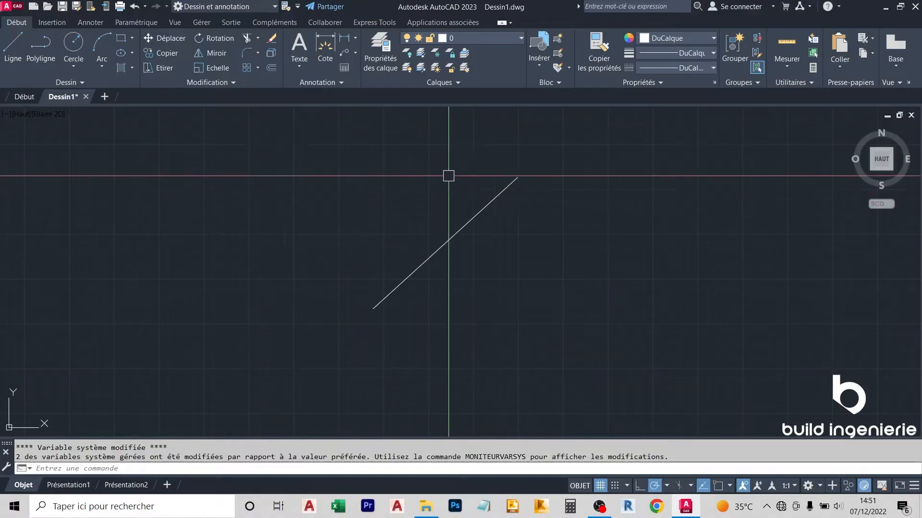
Re-enable both selection preview options and test the highlighting on the line with the Move command, then cancel it
right_click(545, 155)
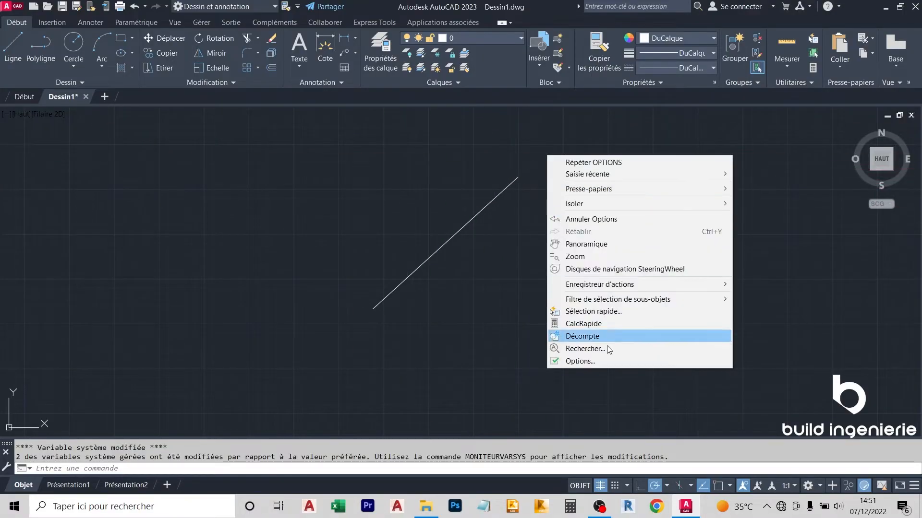
left_click(635, 366)
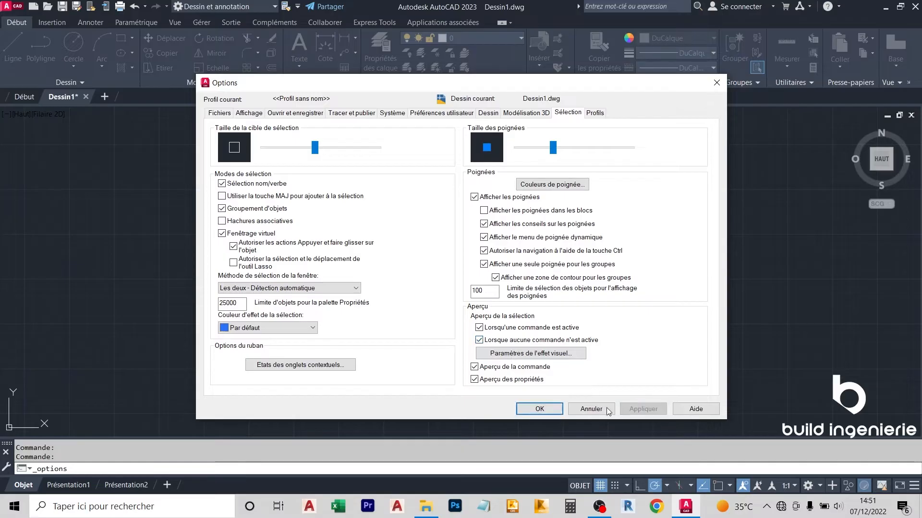
left_click(535, 409)
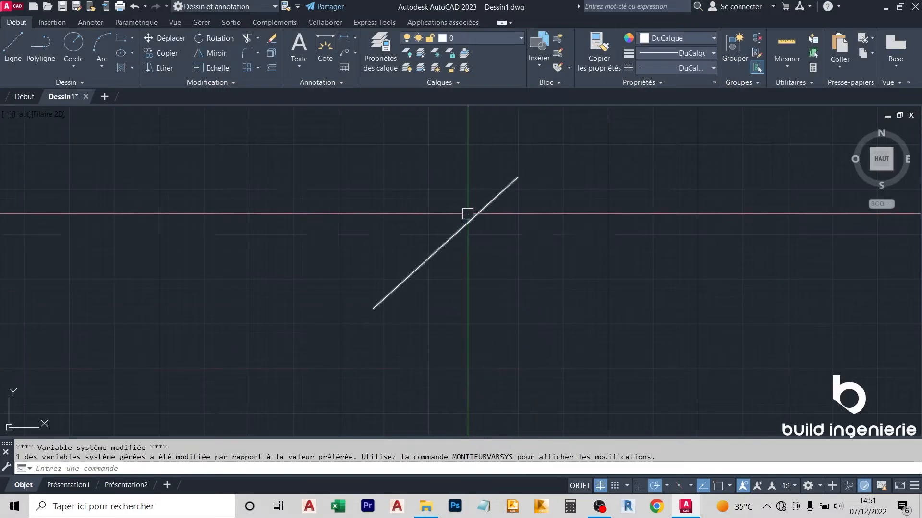
left_click(162, 39)
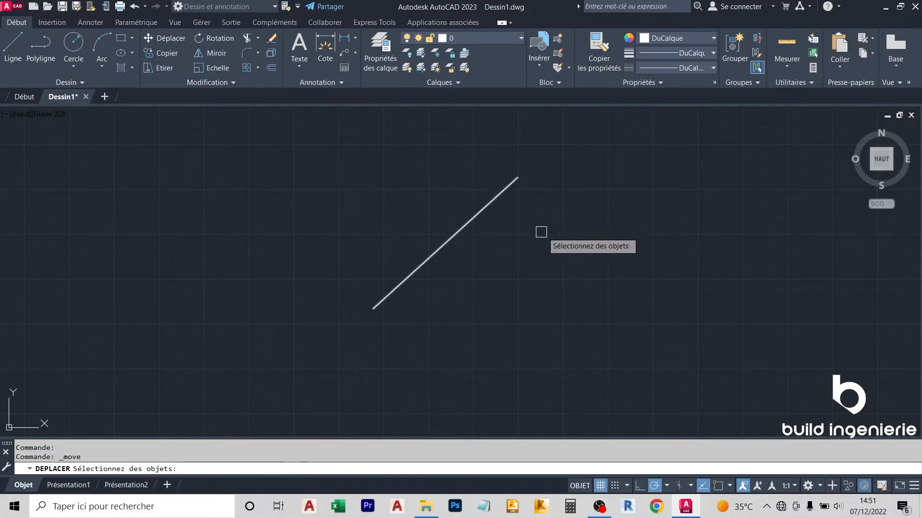
key("Escape")
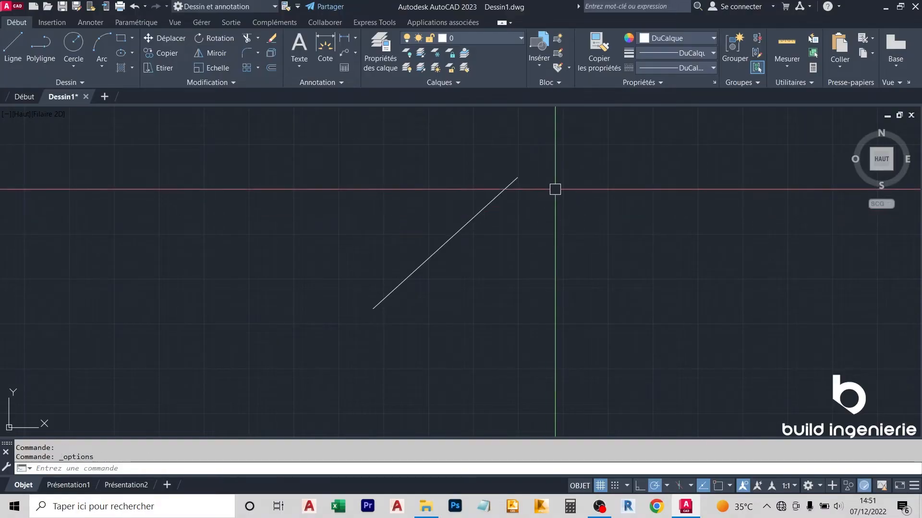
Set the default file saving format to Dessin AutoCAD 2013/LT2013 (*.dwg) in the options
right_click(556, 190)
left_click(662, 396)
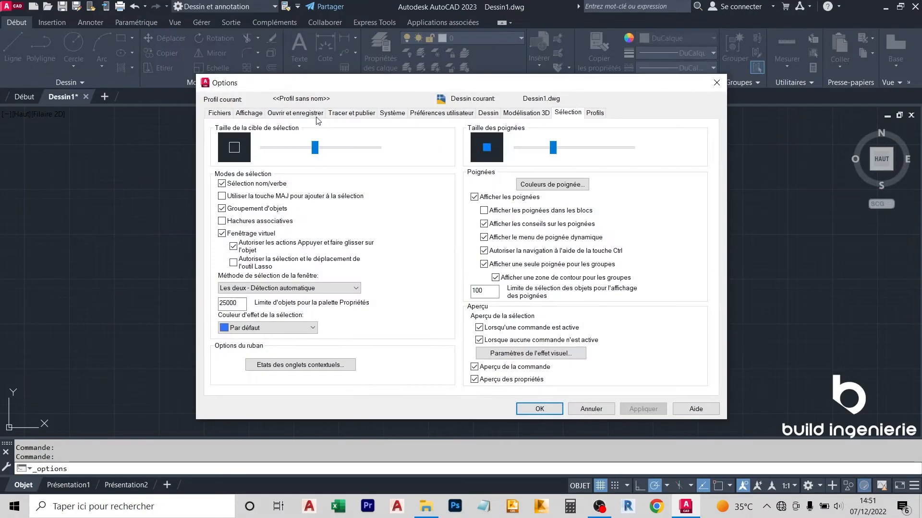
left_click(295, 113)
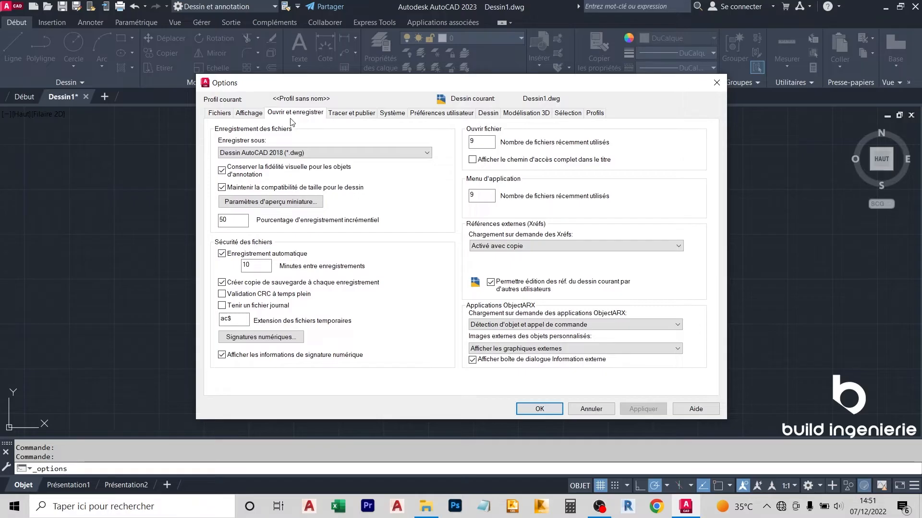
left_click(308, 153)
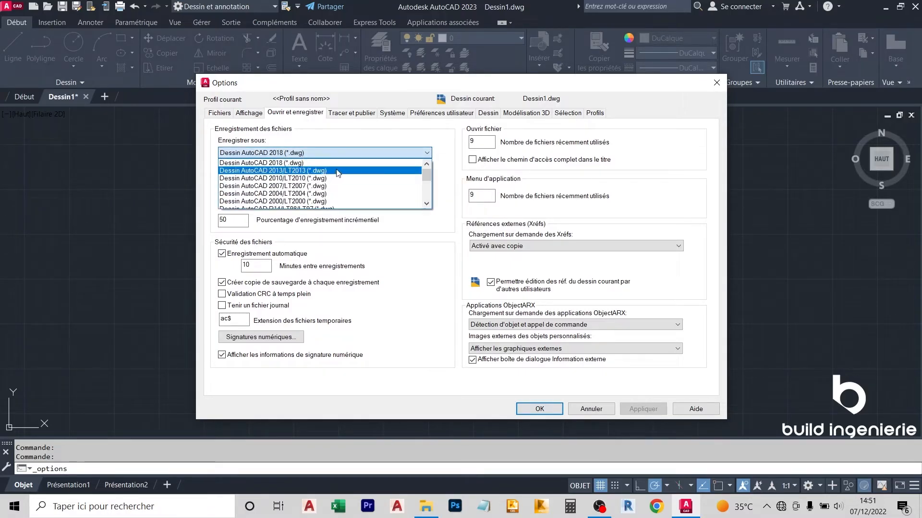
left_click(338, 171)
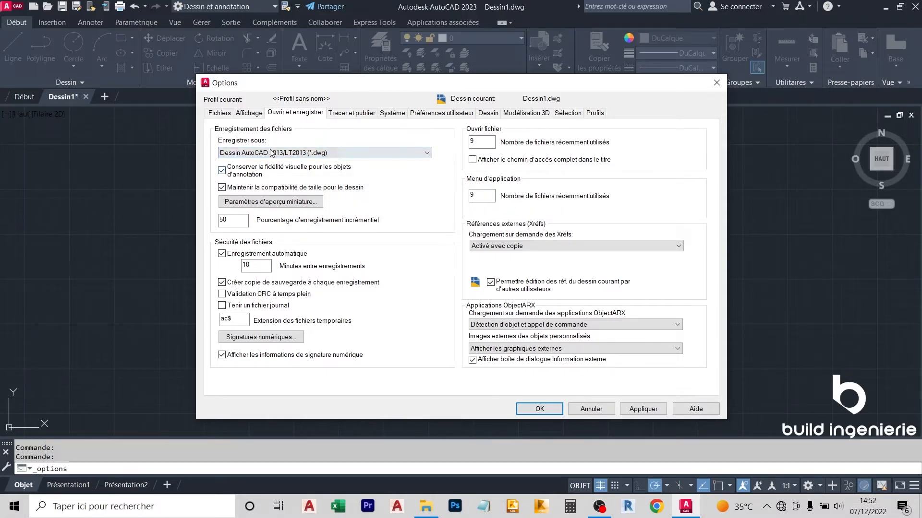
Set DWG To PDF.pc3 as the default output device for new drawings
left_click(345, 115)
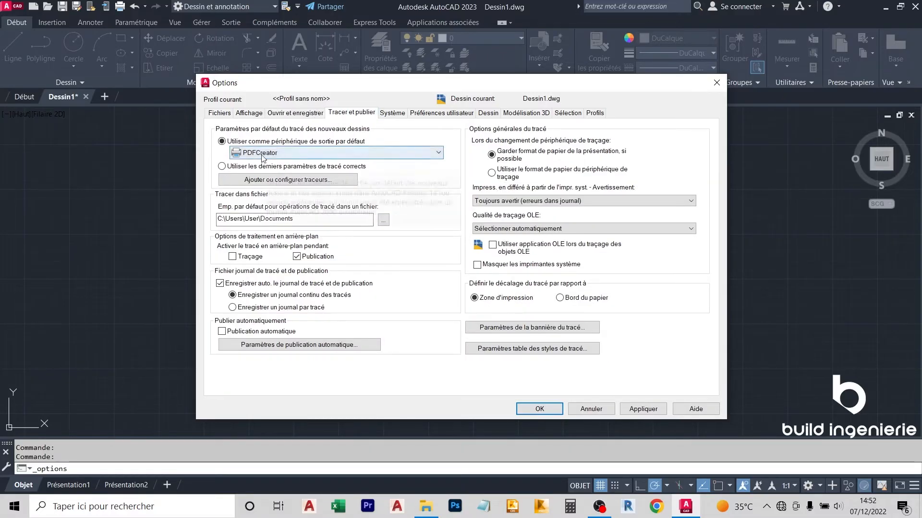
left_click(287, 153)
scroll(344, 174, "down", 4)
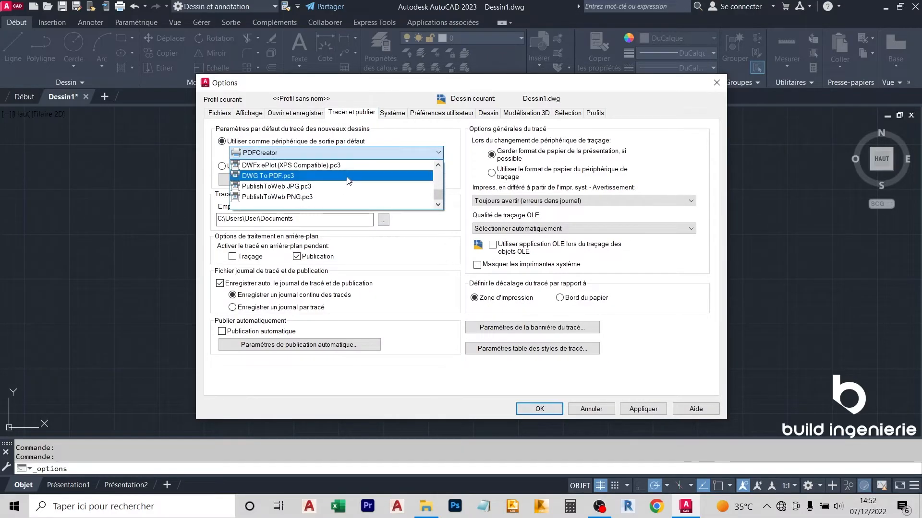
left_click(309, 176)
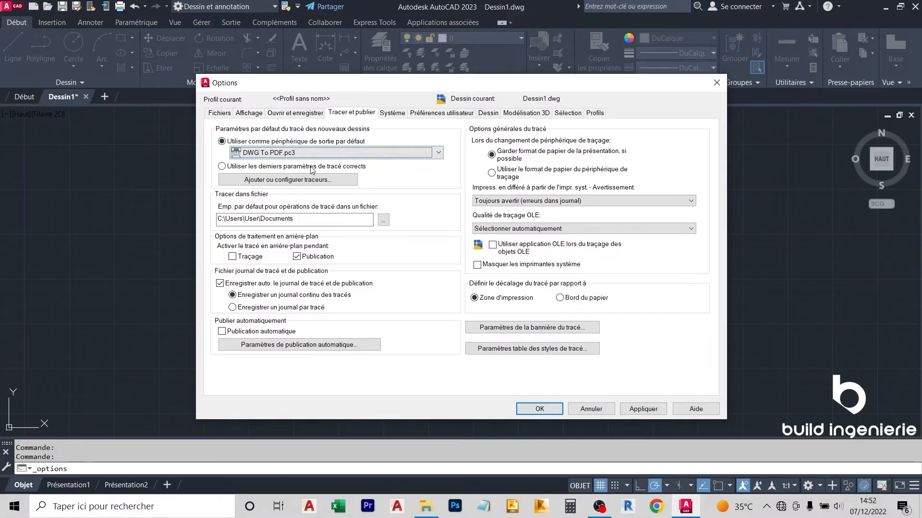
Set the default location for plot-to-file operations to the desktop (Bureau)
left_click_drag(302, 220, 209, 217)
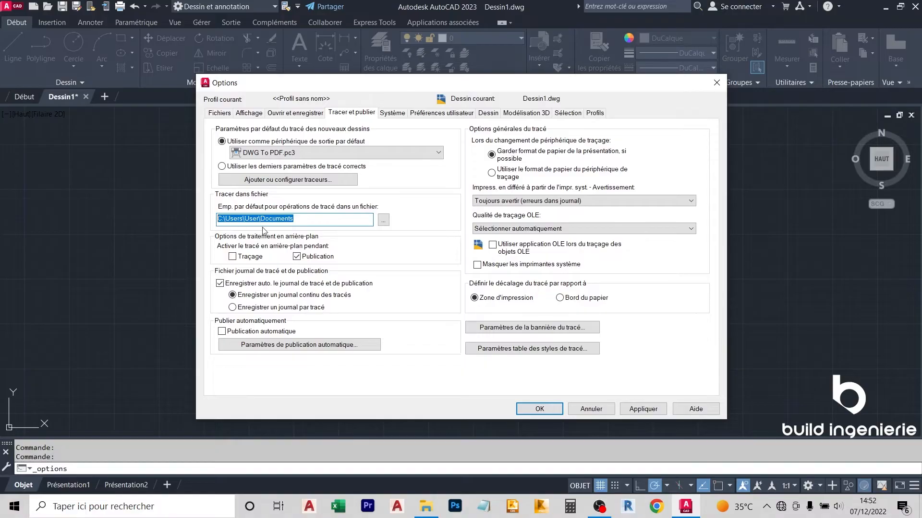
left_click(383, 219)
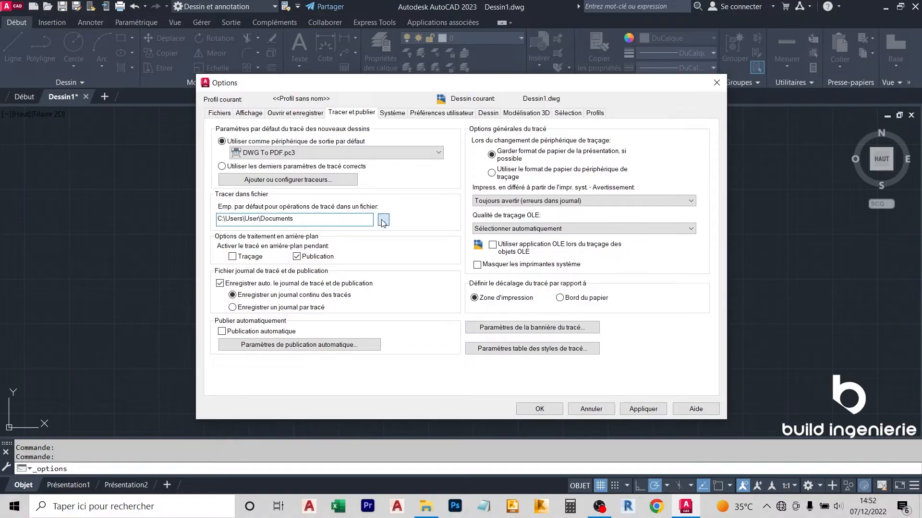
left_click(301, 289)
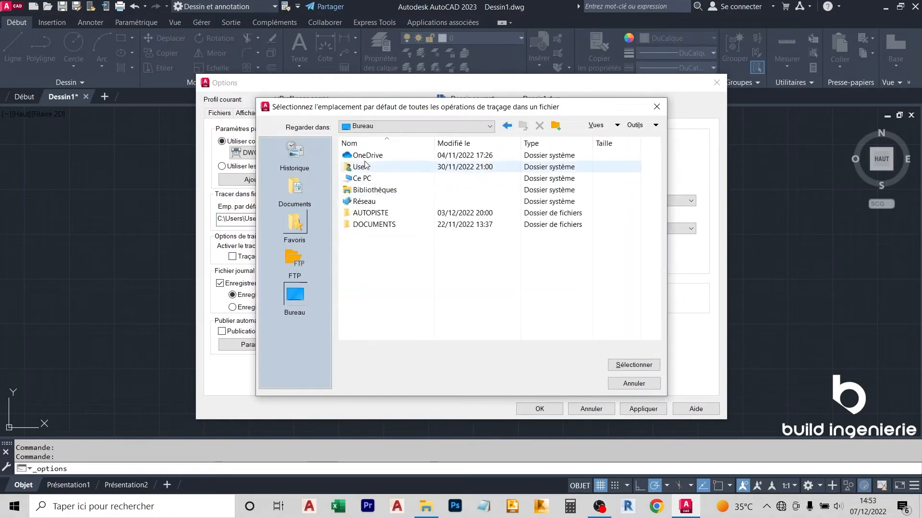
left_click(616, 367)
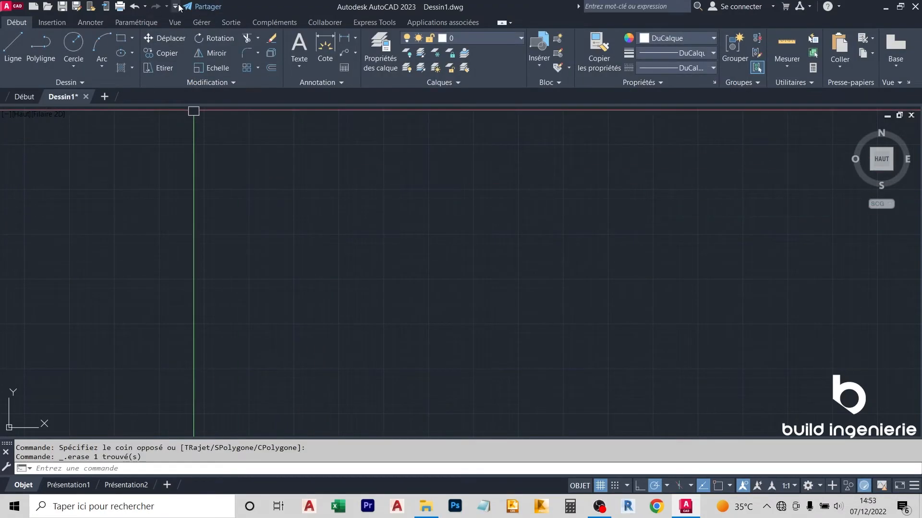
Show the workspace switcher (Espace de travail) in the quick access toolbar
left_click(176, 6)
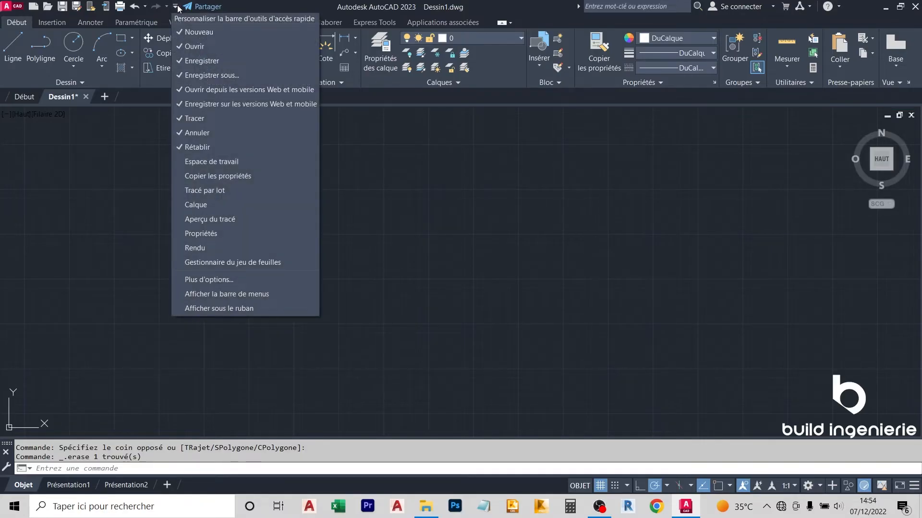
left_click(214, 161)
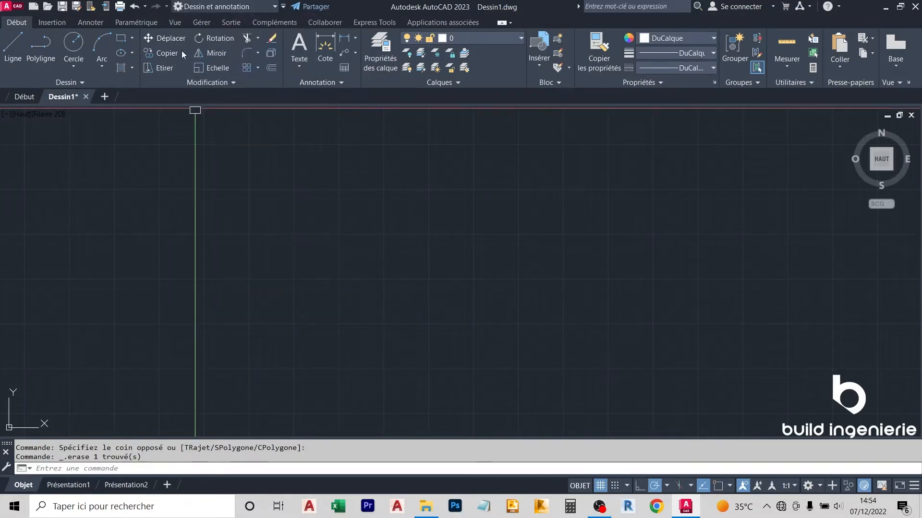
Add the Copier les propriétés and Propriétés commands to the quick access toolbar
left_click(282, 6)
left_click(305, 184)
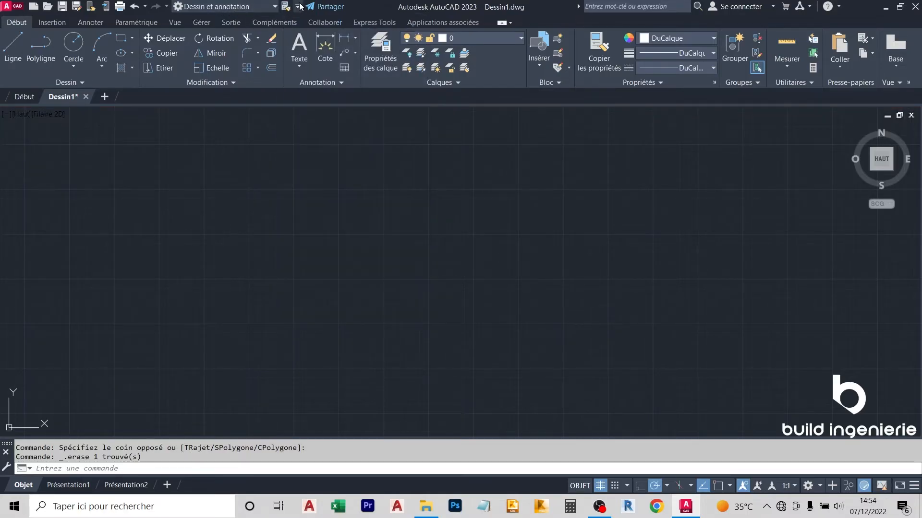
left_click(299, 6)
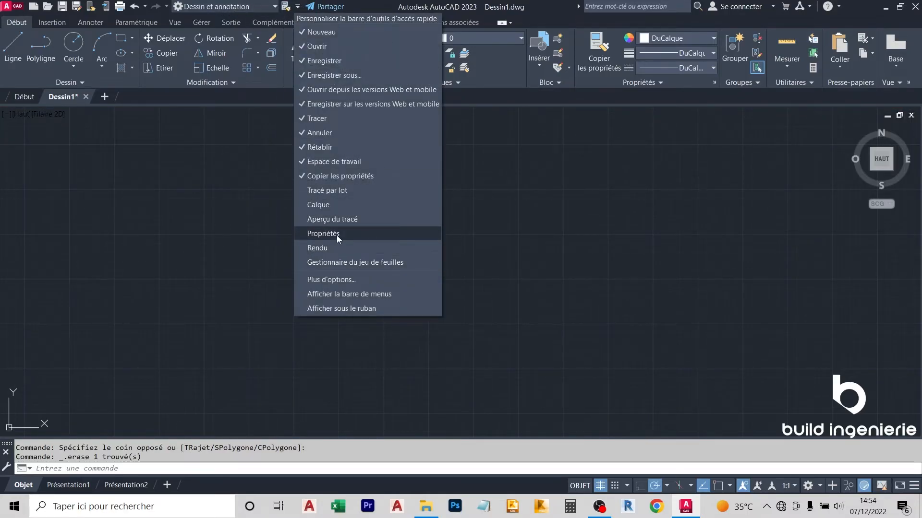
left_click(336, 235)
Open the Properties palette and dock it along the right edge of the drawing area
left_click(299, 7)
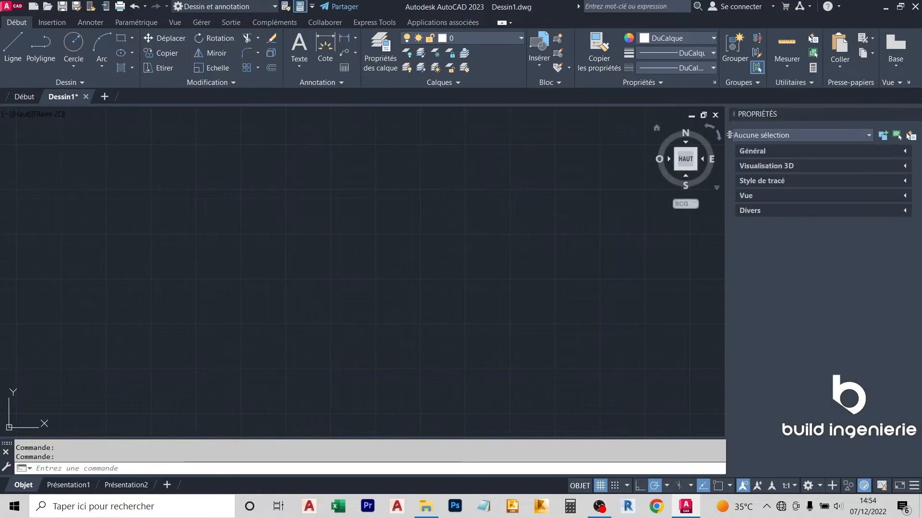
left_click_drag(452, 144, 393, 166)
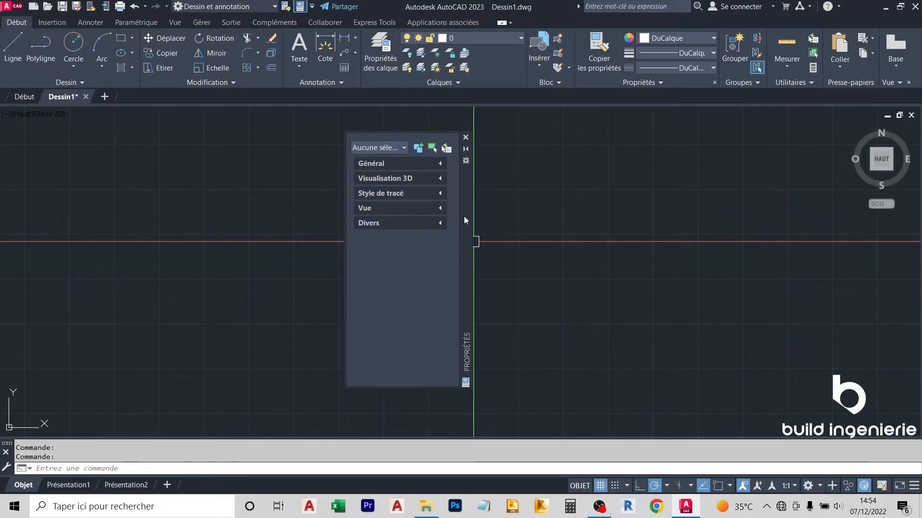
left_click_drag(464, 216, 920, 233)
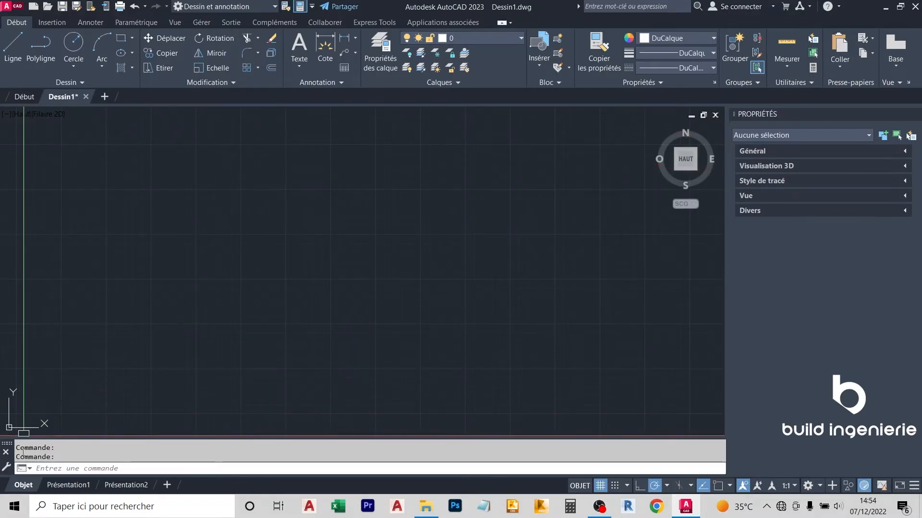
Close and restore the command line window, and dock it back beneath the drawing area after floating it
left_click(9, 454)
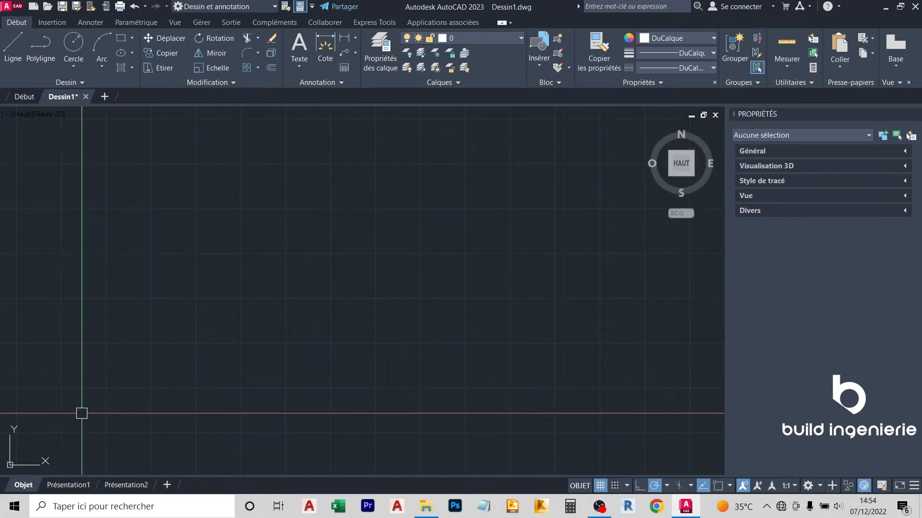
key("ctrl+9")
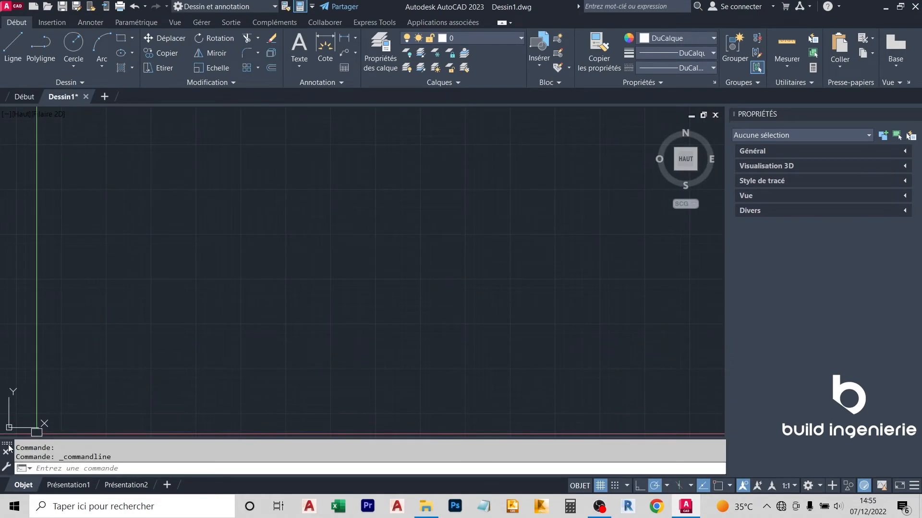
mouse_move(9, 449)
left_mouse_down()
mouse_move(180, 468)
mouse_move(267, 466)
left_mouse_up()
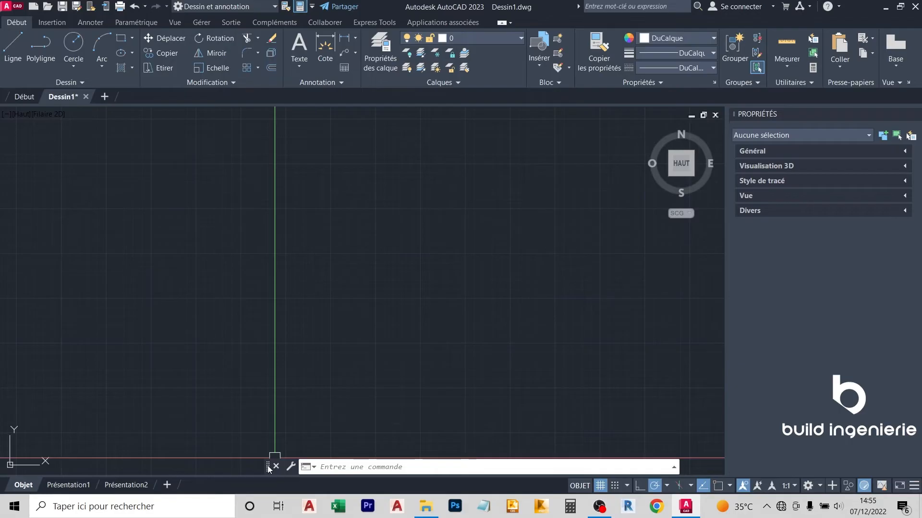
left_click_drag(268, 468, 1, 494)
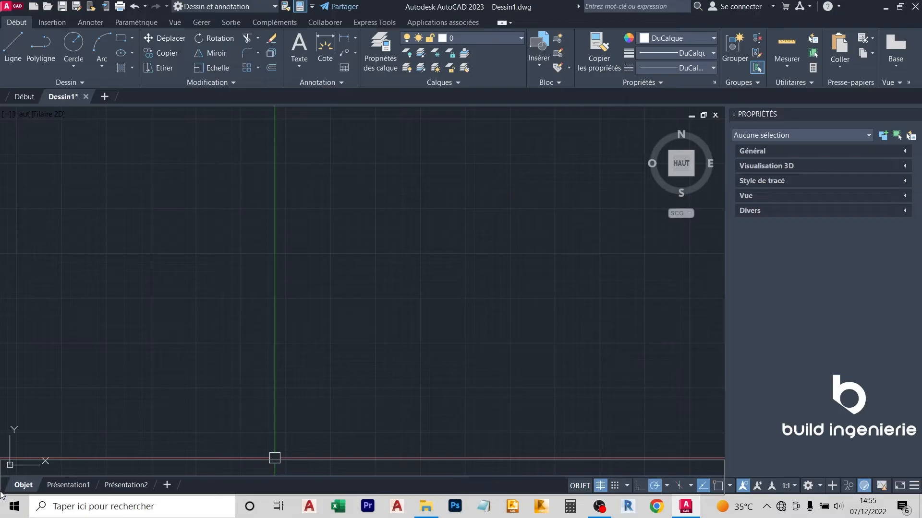
left_click_drag(1, 493, 2, 494)
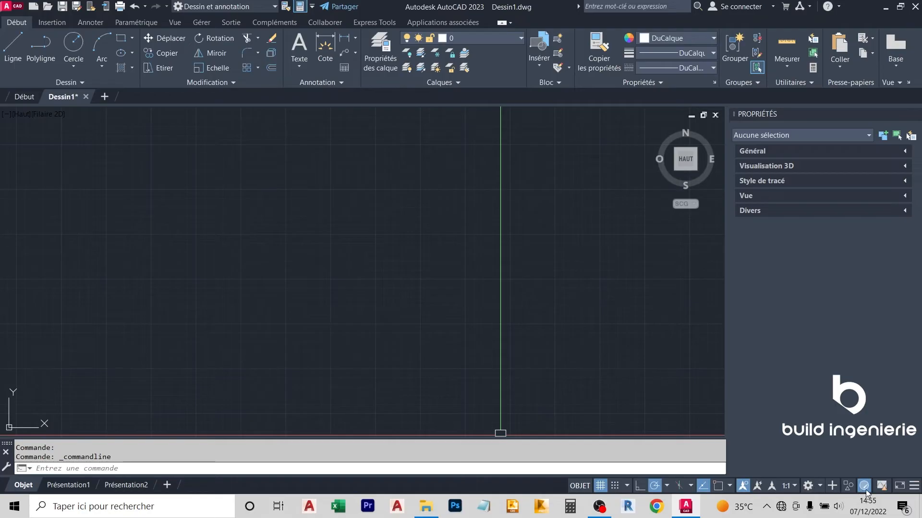
Show Coordonnées, Saisie dynamique, Epaisseur de ligne and Cycle de sélection in the status bar
left_click(914, 485)
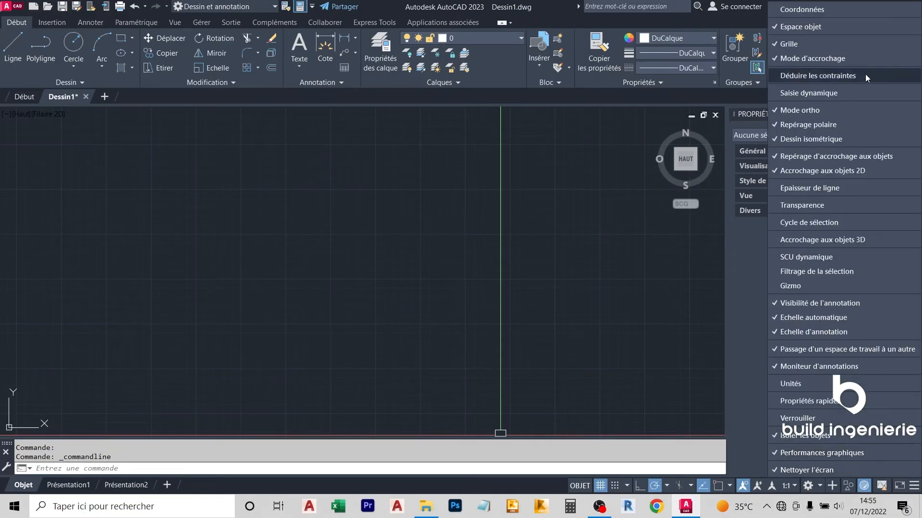
left_click(826, 13)
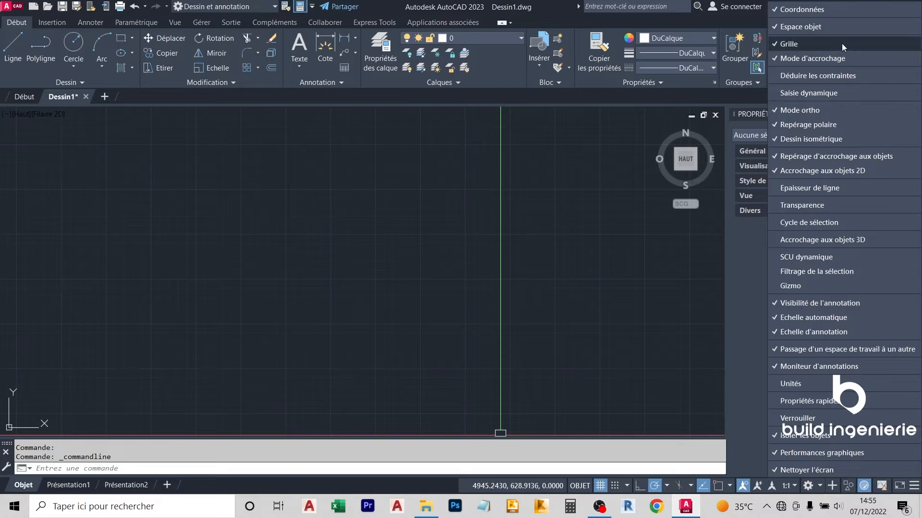
left_click(841, 93)
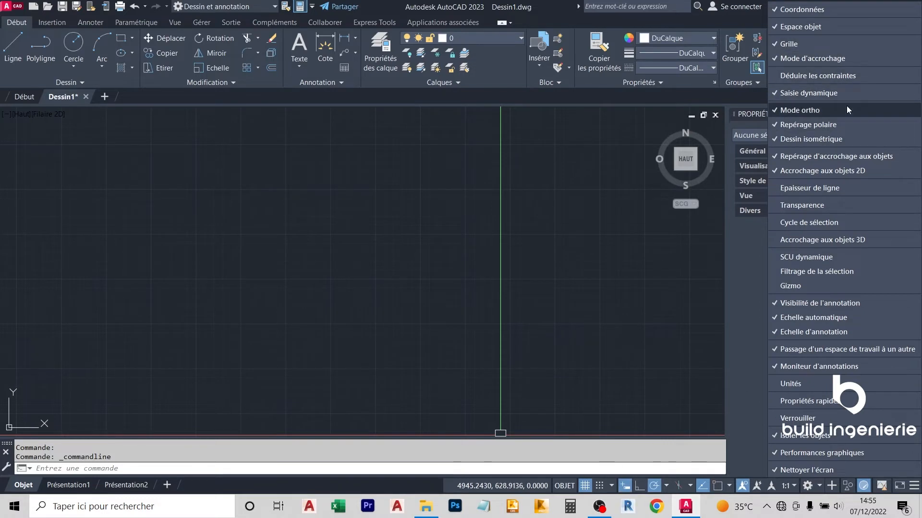
left_click(852, 189)
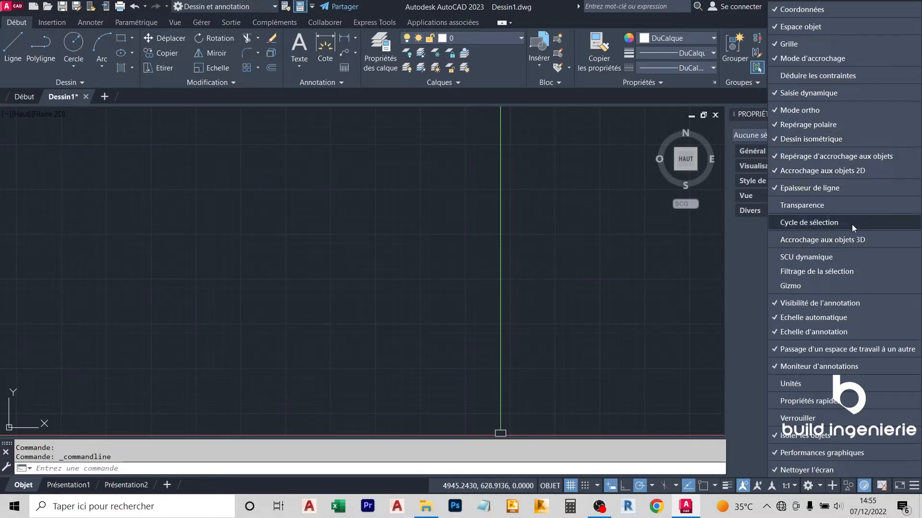
left_click(852, 223)
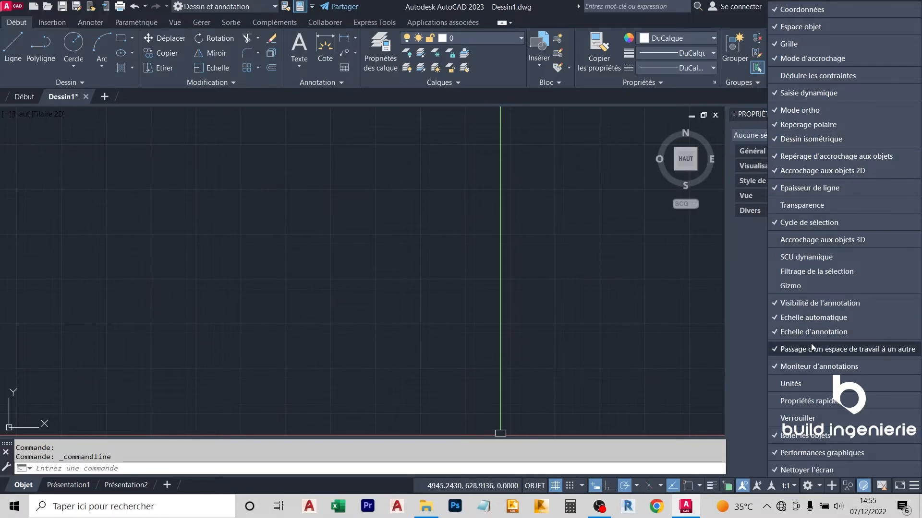
key("Escape")
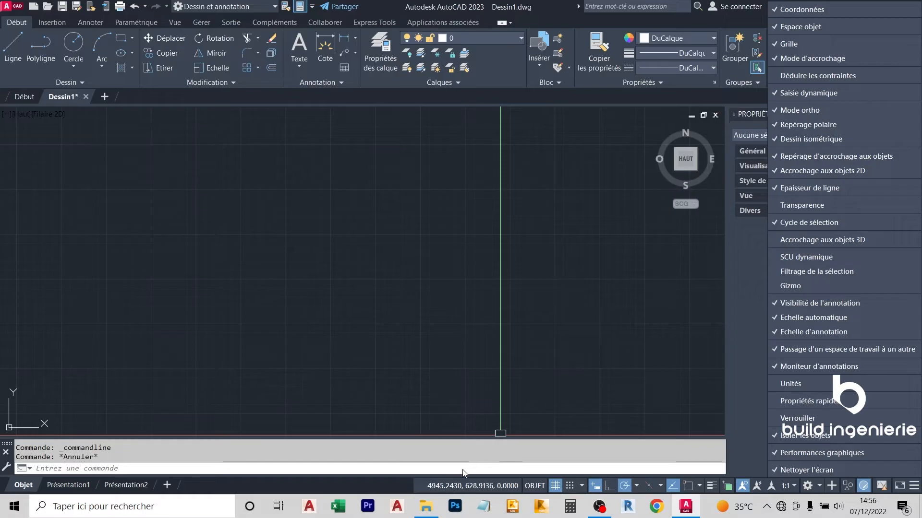
scroll(456, 319, "down", 2)
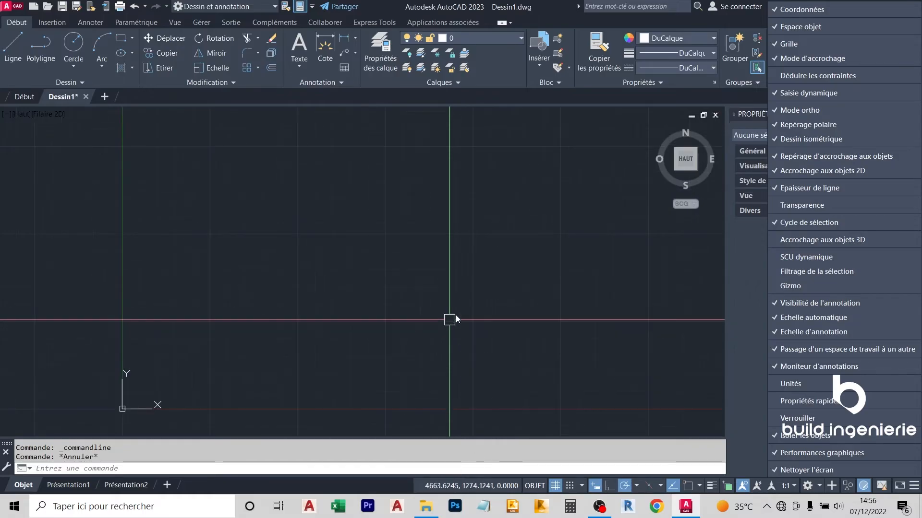
left_click(465, 273)
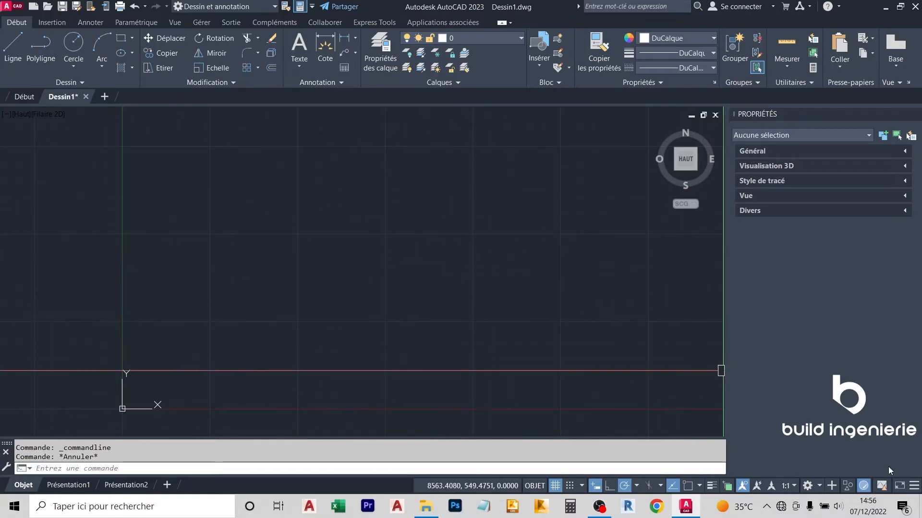
Draw a single inclined line from about (4287, 1636) to about (4999, 2553) with dynamic input shown
left_click(163, 38)
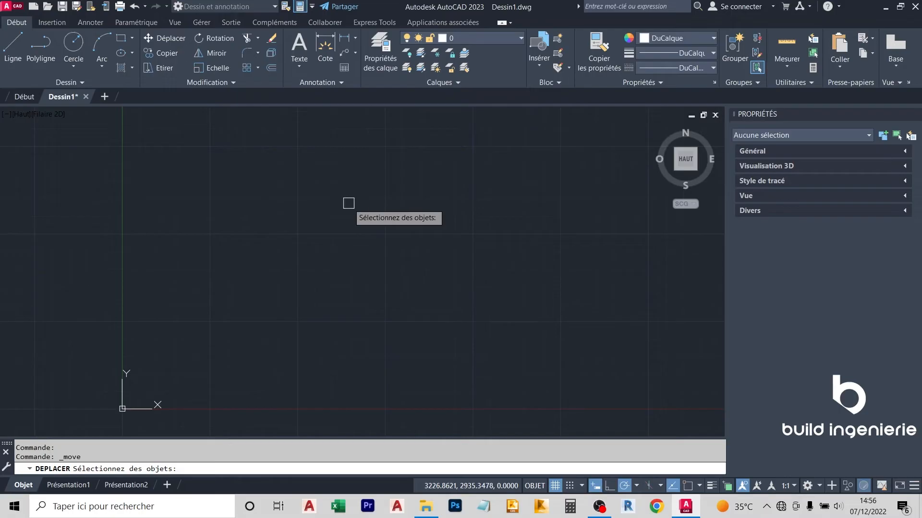
key("Escape")
type("l")
key("Return")
left_click(423, 293)
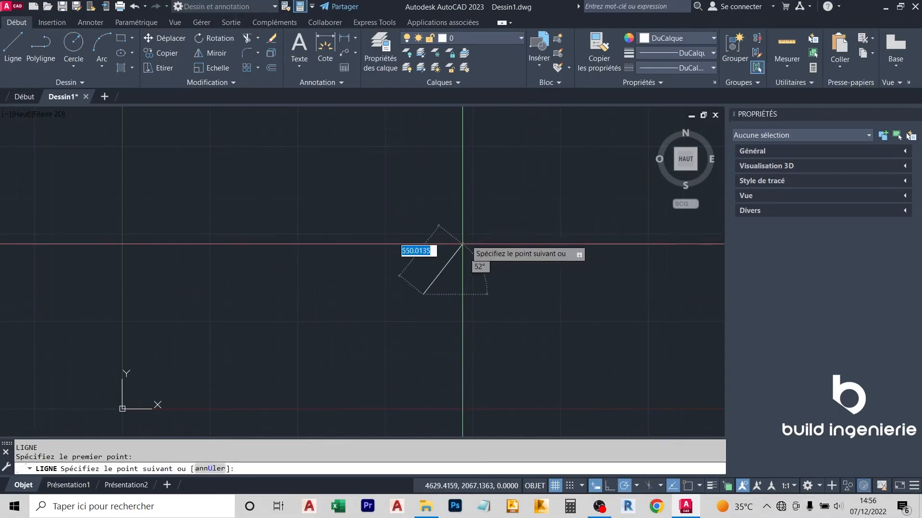
left_click(473, 230)
key("Escape")
Set the inclined line's lineweight to 0.53 mm and turn on lineweight display
left_click(490, 272)
left_click(435, 253)
left_click(693, 50)
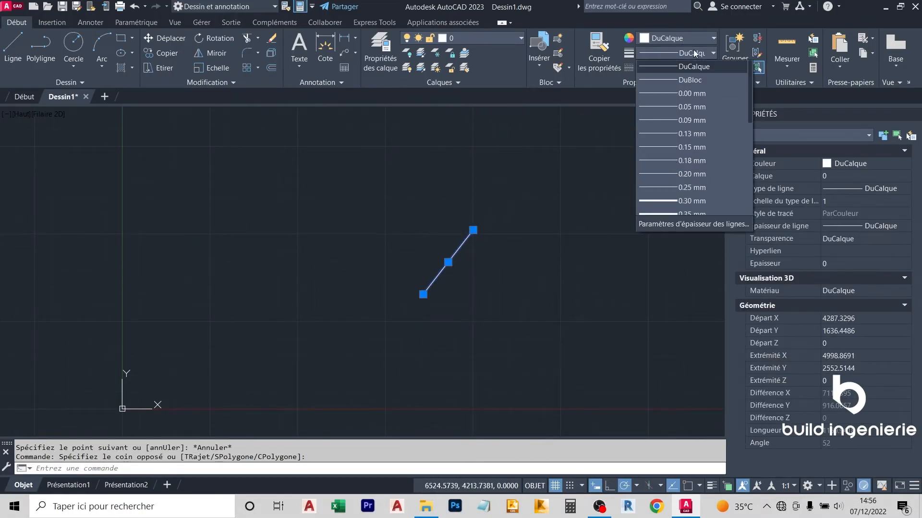
scroll(683, 228, "down", 3)
key("Escape")
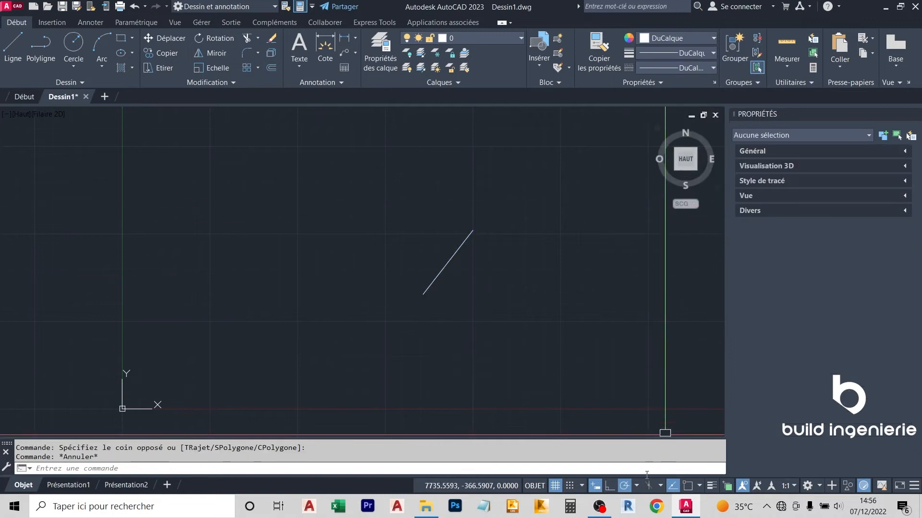
left_click(711, 486)
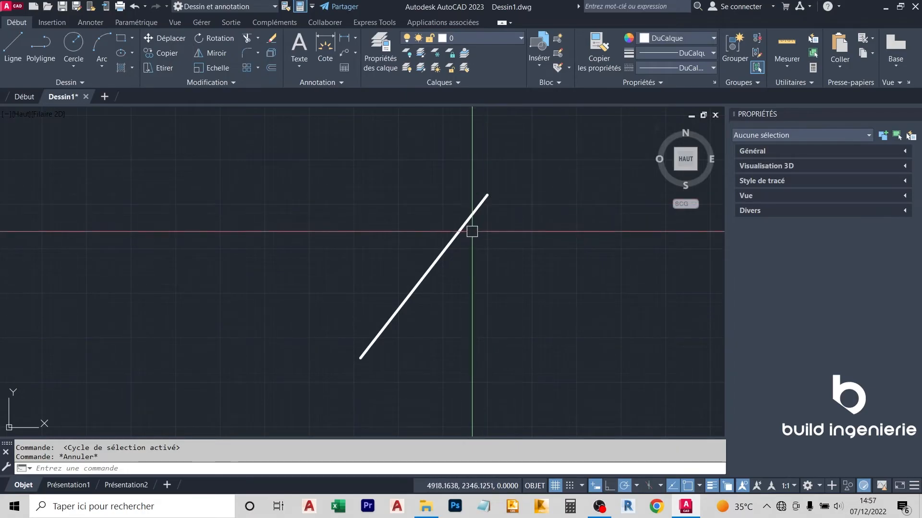
Select the overlapping lines with a crossing window to check the selection in the Properties palette, and deselect them
left_click(485, 264)
left_click(435, 206)
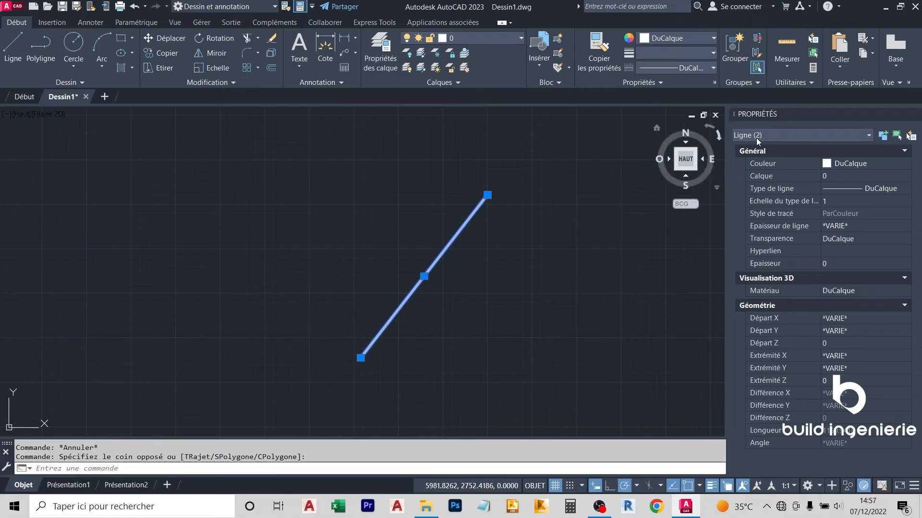
key("Escape")
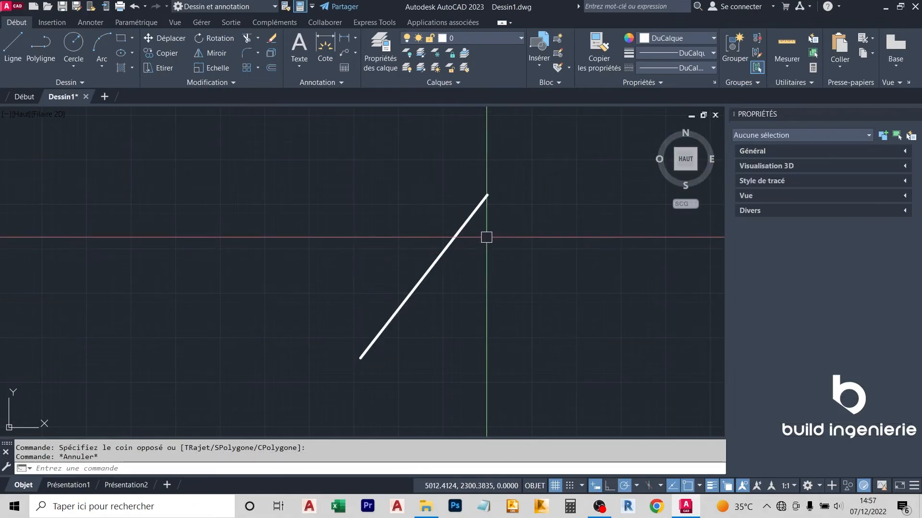
Pick the 0.53 mm line from the overlapping lines through selection cycling and move it up and left by its midpoint grip
left_click(472, 216)
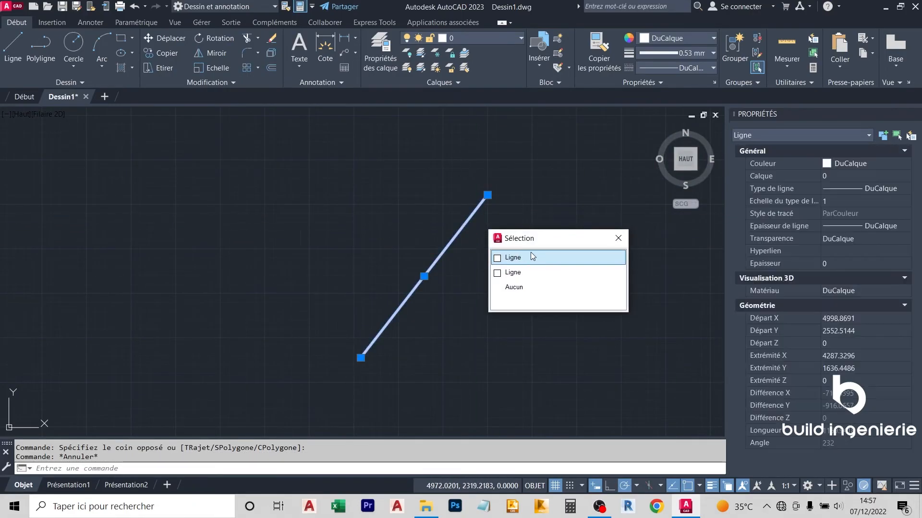
left_click(533, 270)
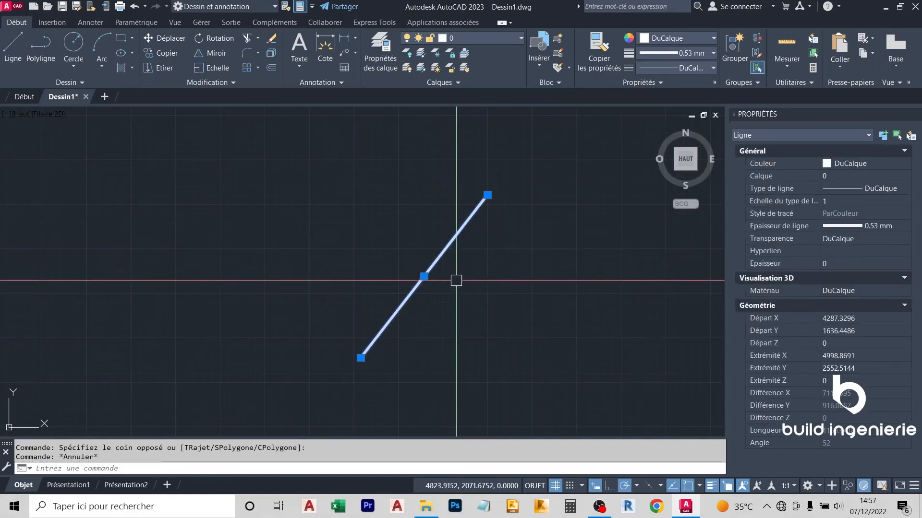
left_click(424, 276)
left_click(360, 224)
key("Escape")
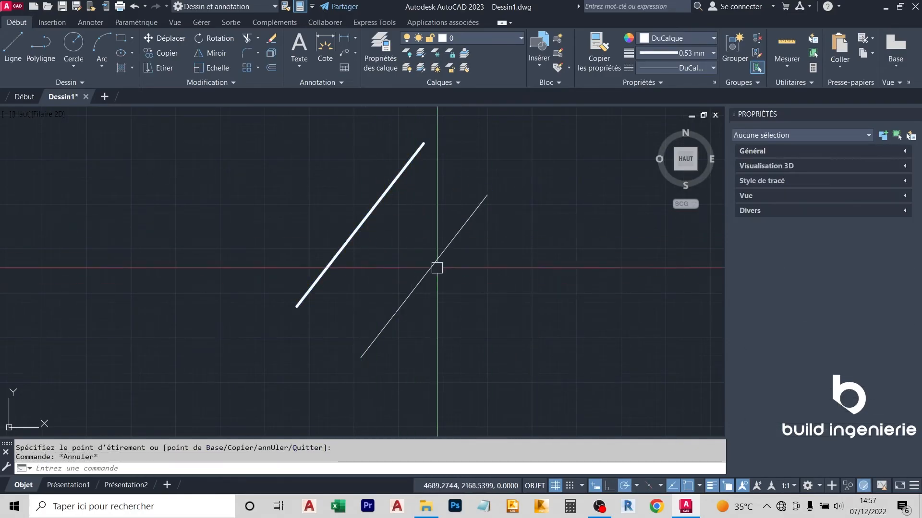
scroll(517, 276, "down", 4)
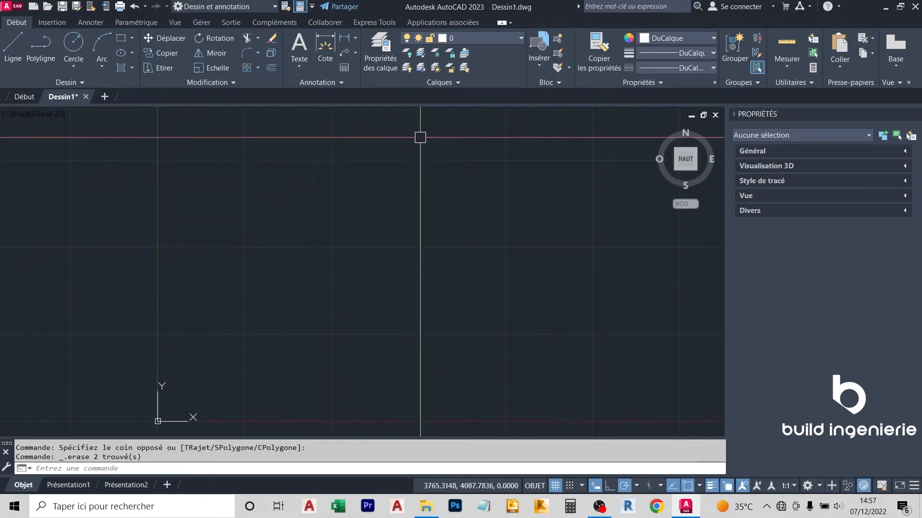
Open the default Dessin et annotation workspace for customization and expand its list of toolbars
left_click(818, 486)
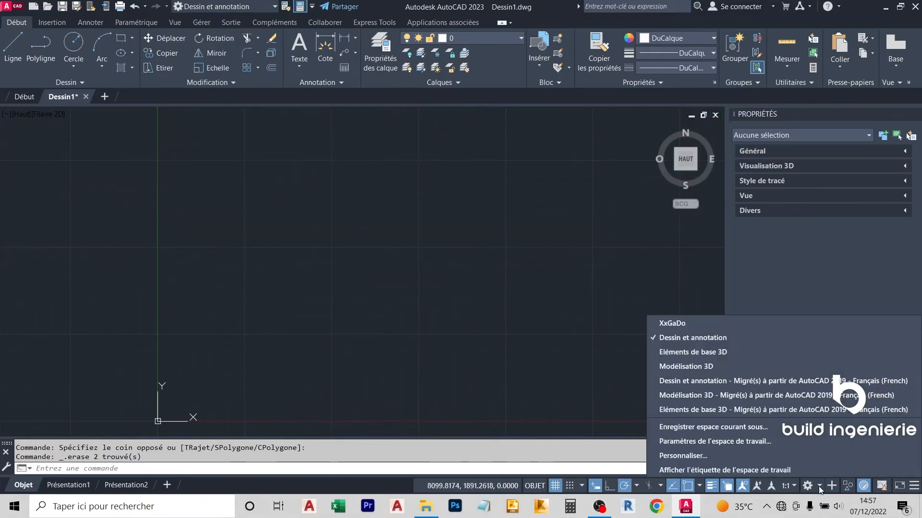
left_click(725, 454)
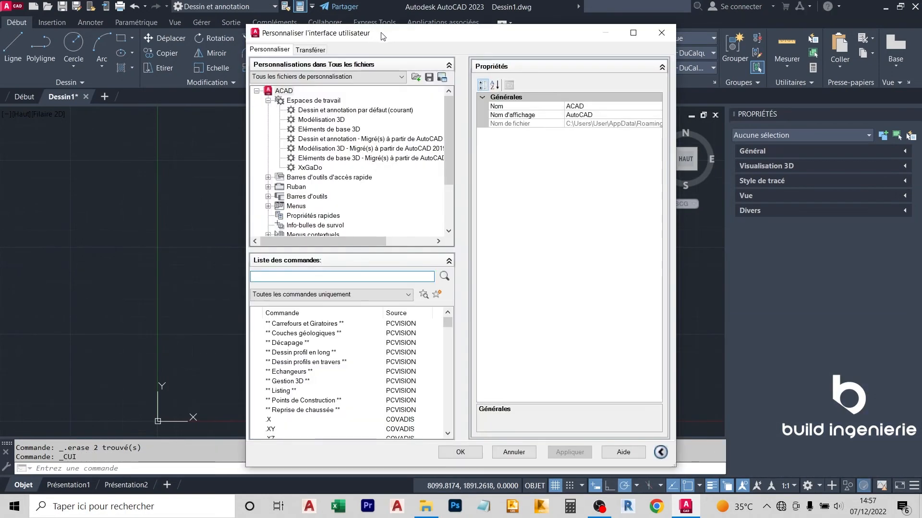
left_click(335, 96)
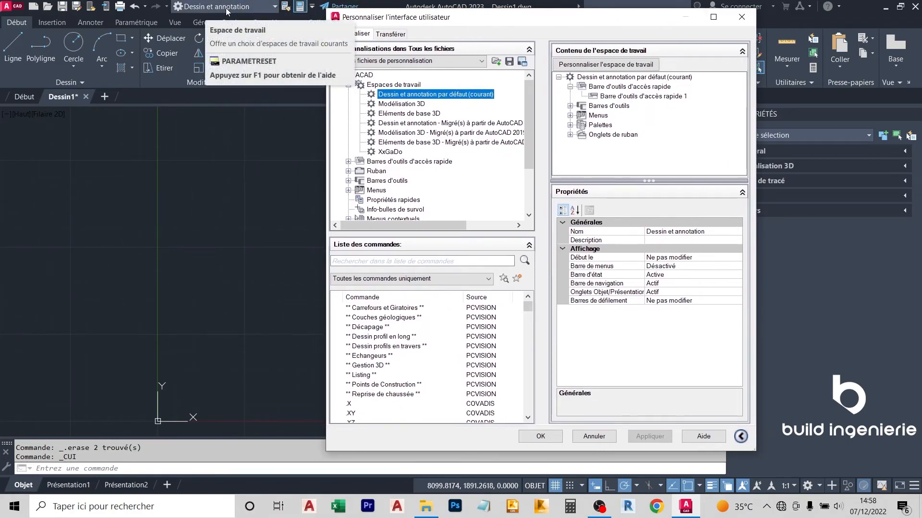
left_click(591, 68)
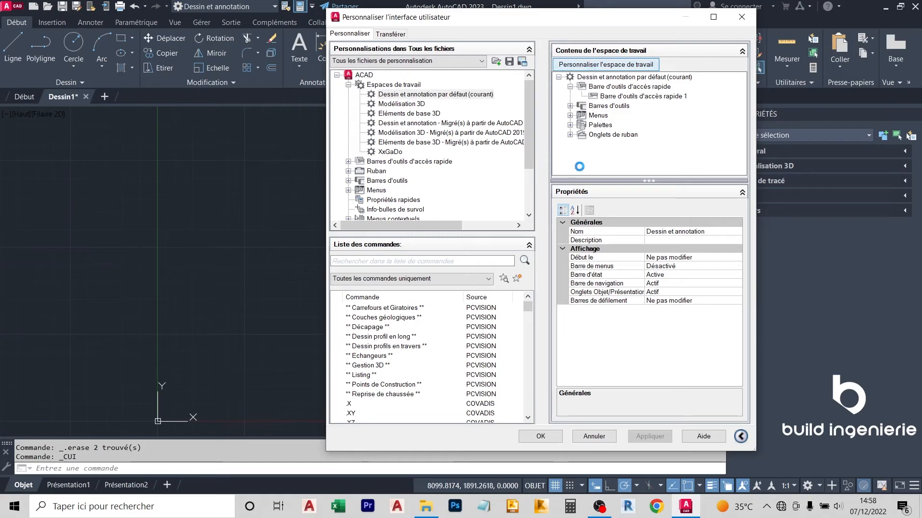
left_click(349, 181)
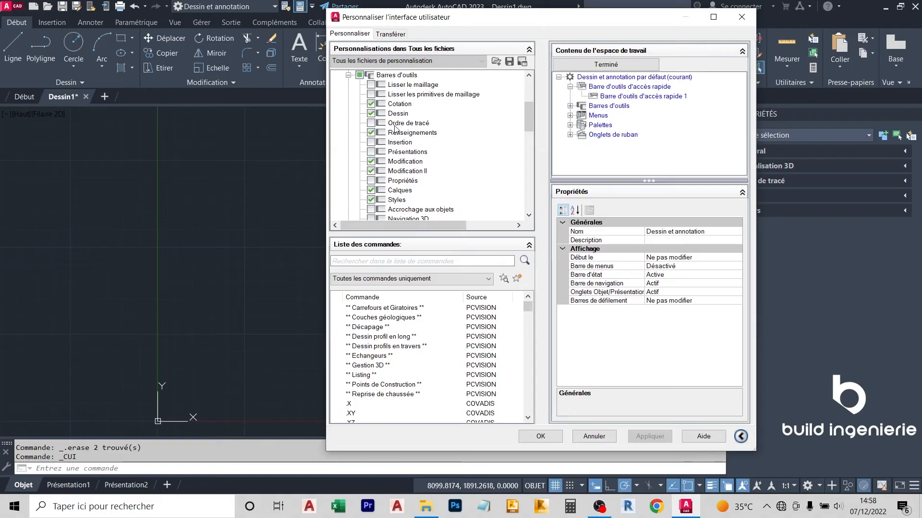
Review which toolbars are ticked for the workspace, from Cotation and Dessin through Modification, Calques and Styles to the remaining entries
scroll(399, 126, "down", 2)
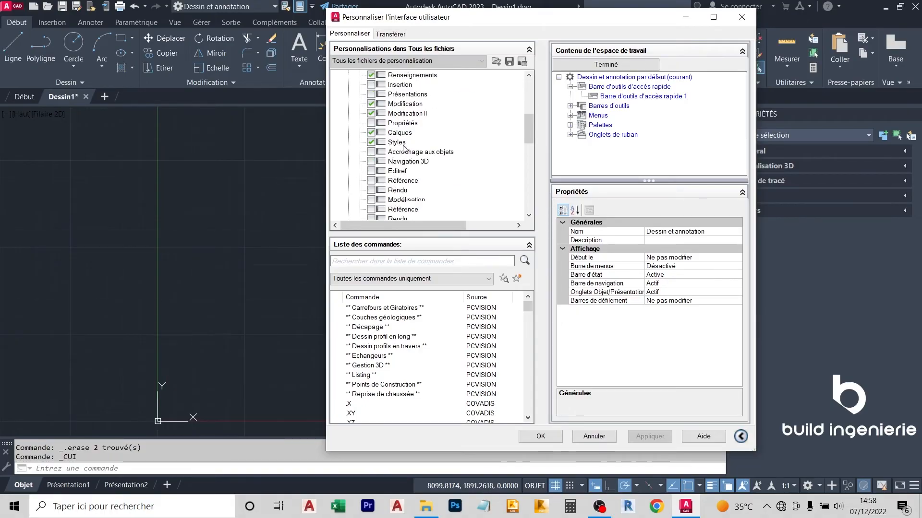
scroll(405, 130, "up", 2)
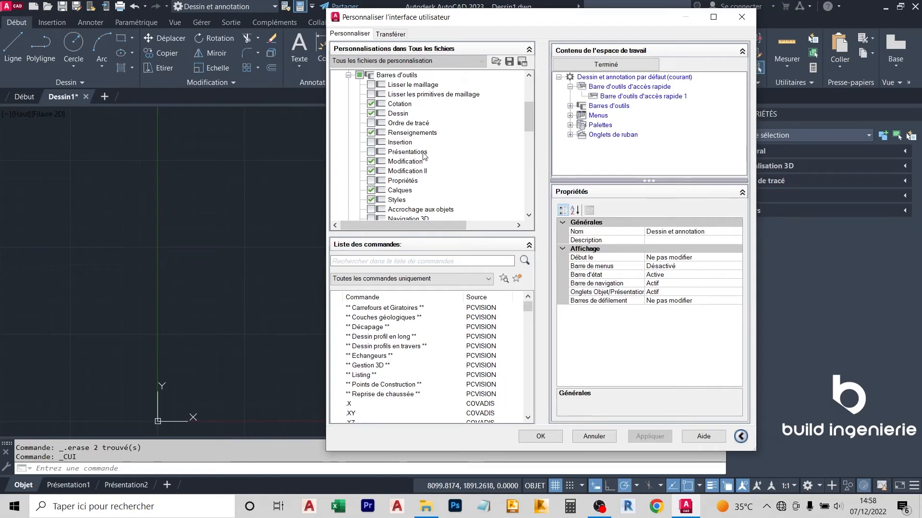
scroll(393, 116, "up", 1)
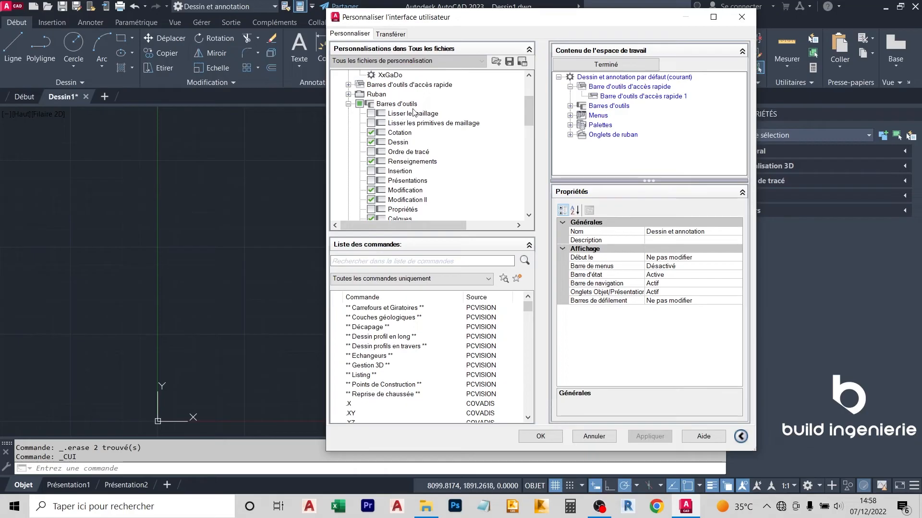
scroll(418, 122, "down", 1)
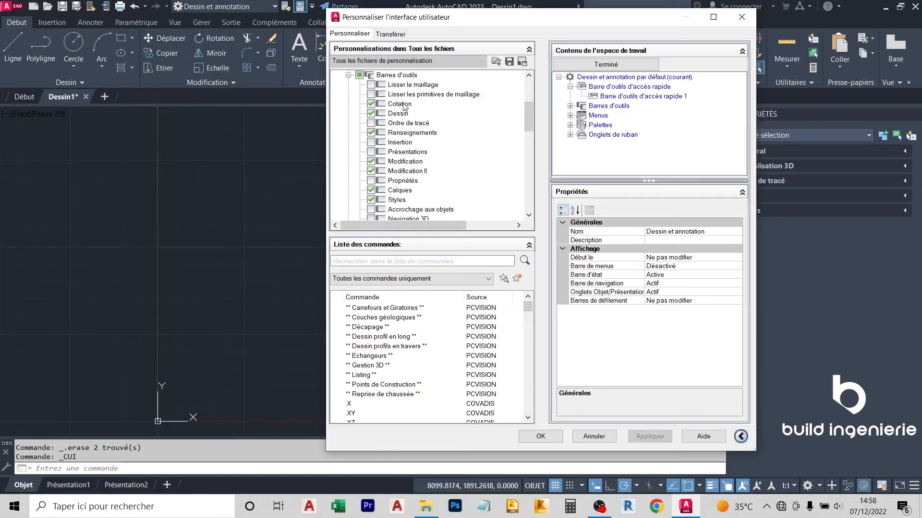
scroll(424, 142, "down", 1)
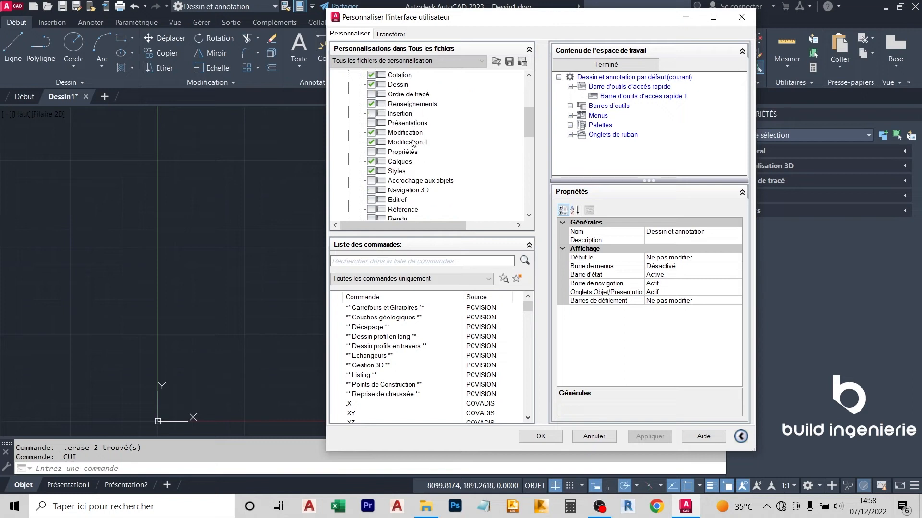
scroll(431, 159, "down", 5)
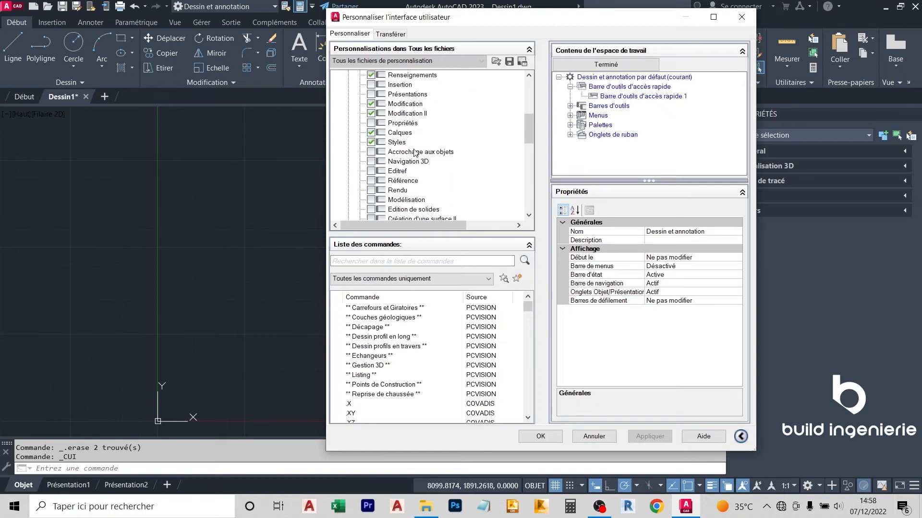
scroll(414, 148, "down", 5)
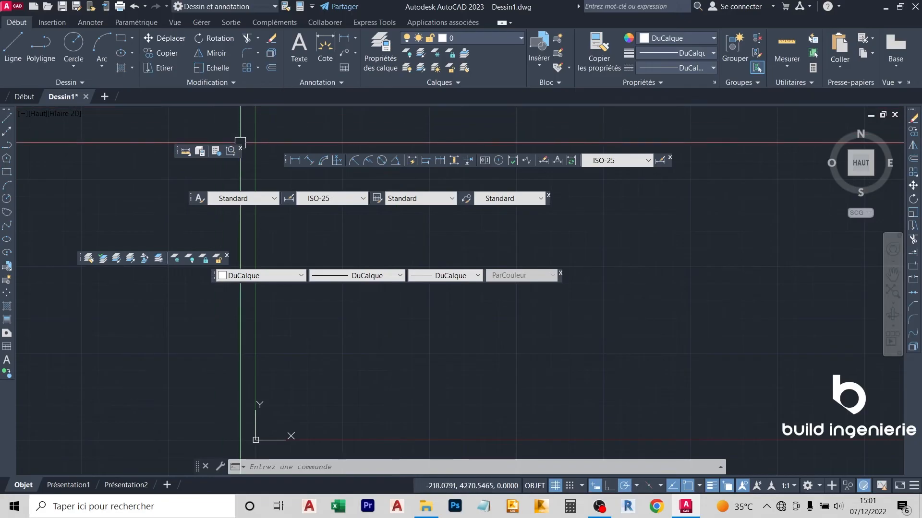
Try moving the floating dimension toolbar over the ribbon, and put it back in the drawing area
left_click_drag(286, 160, 281, 140)
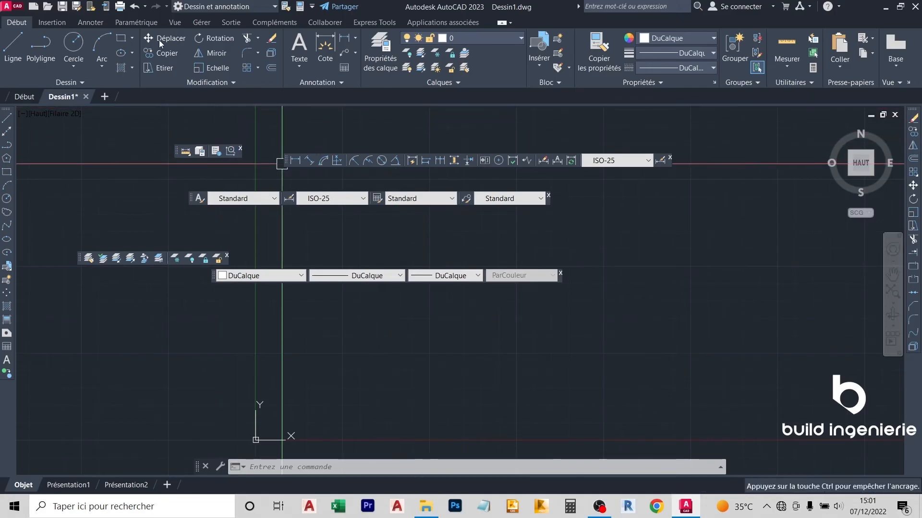
left_click_drag(160, 44, 226, 53)
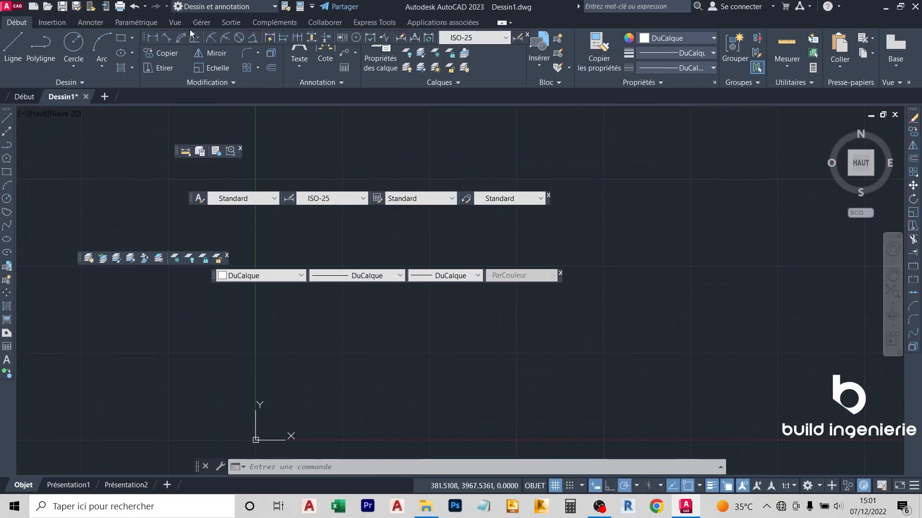
left_click_drag(142, 38, 147, 48)
left_click_drag(320, 150, 301, 158)
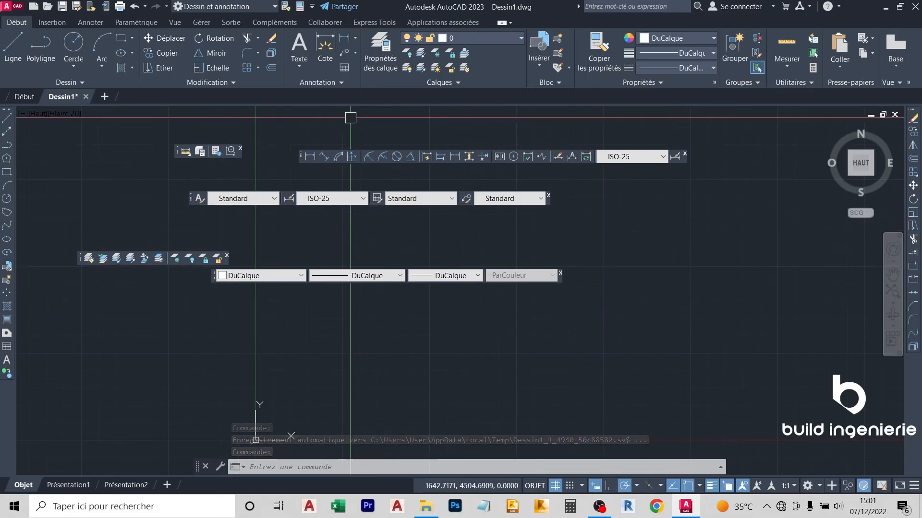
Show the Properties palette and dock the command line beneath the drawing area
left_click(299, 6)
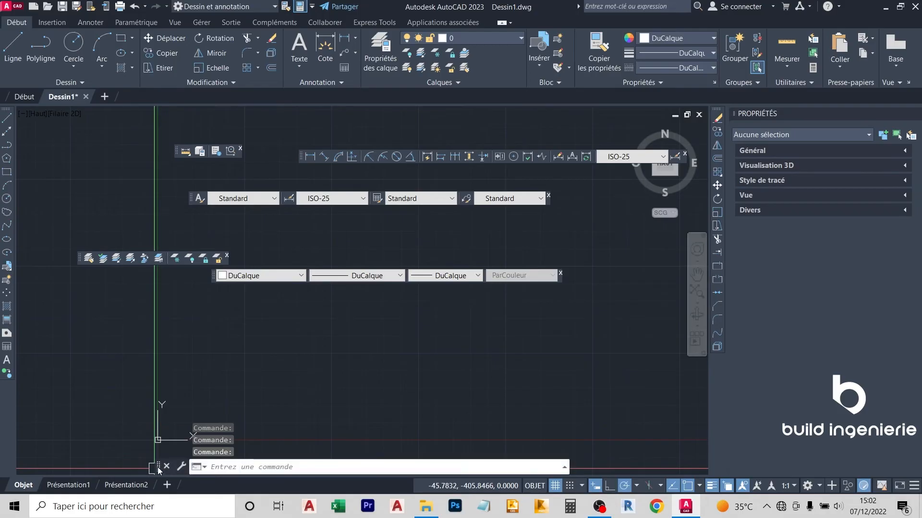
mouse_move(158, 468)
left_mouse_down()
mouse_move(84, 454)
mouse_move(12, 494)
mouse_move(16, 486)
left_mouse_up()
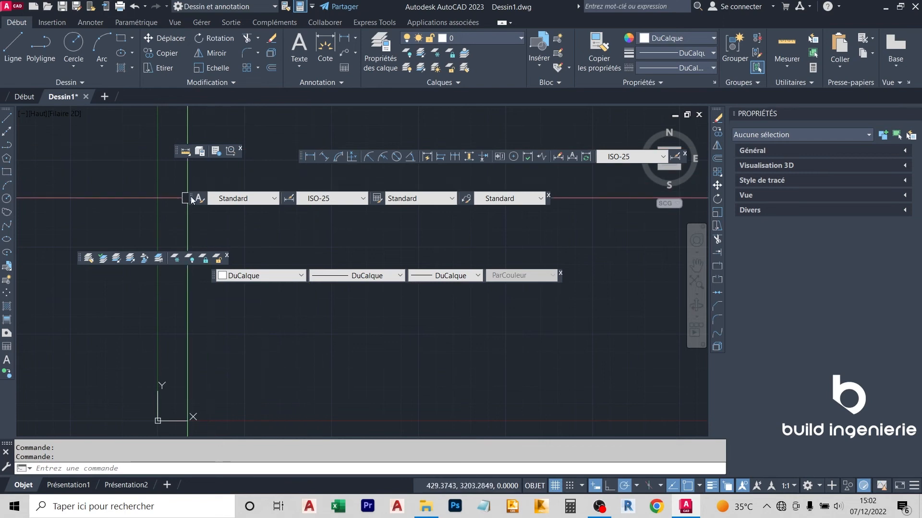
Dock the styles toolbar directly under the drawing file tabs and place the dimension toolbar beside it in the same row
left_click_drag(4, 94, 2, 95)
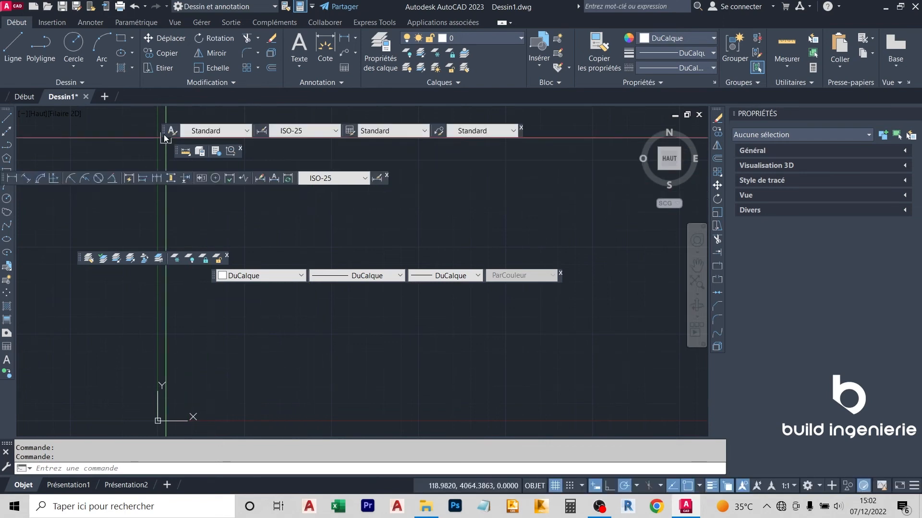
left_click_drag(163, 130, 158, 127)
left_click_drag(34, 114, 38, 109)
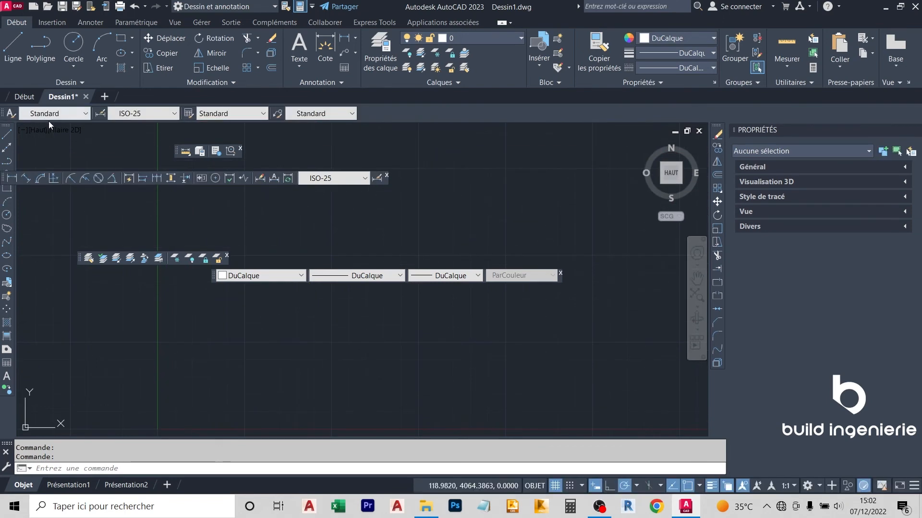
left_click_drag(7, 178, 227, 133)
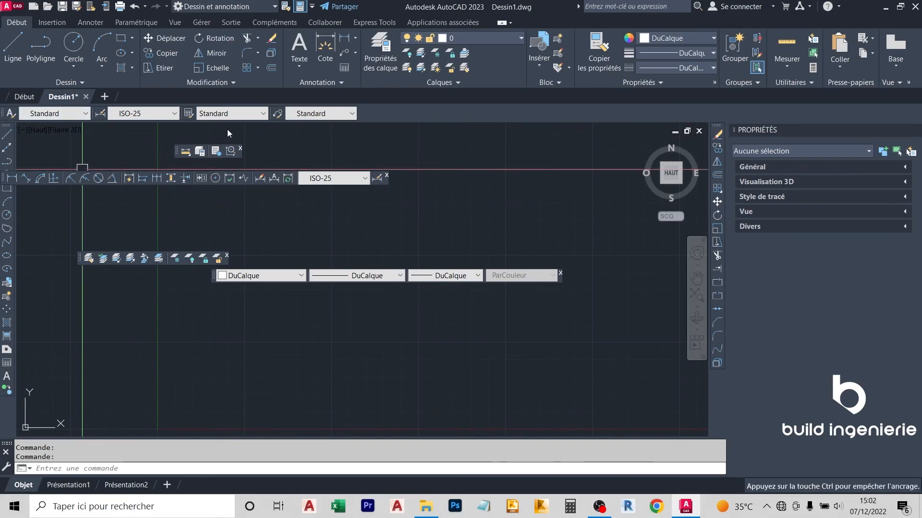
left_click_drag(517, 119, 534, 111)
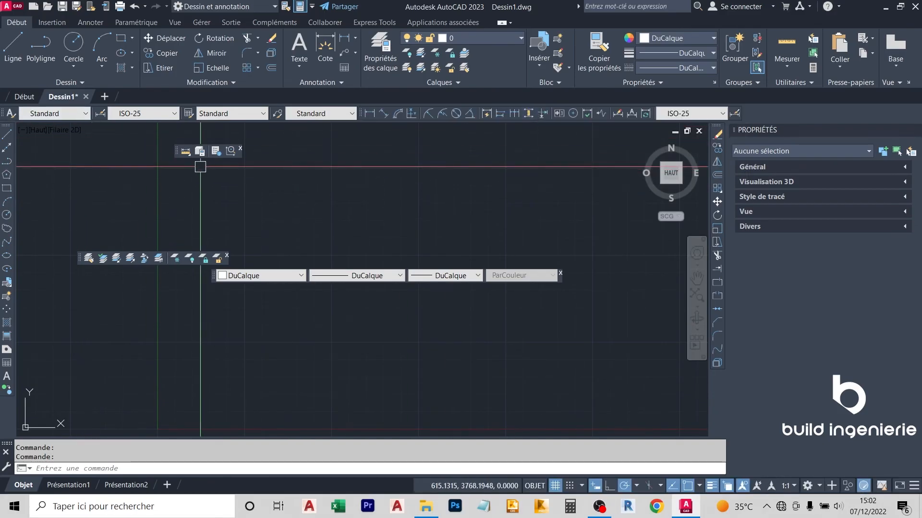
Dock the layer, object properties and inquiry toolbars, arranging them with the styles and dimension toolbars in two rows above the drawing area
mouse_move(81, 261)
left_mouse_down()
mouse_move(133, 118)
mouse_move(150, 118)
left_mouse_up()
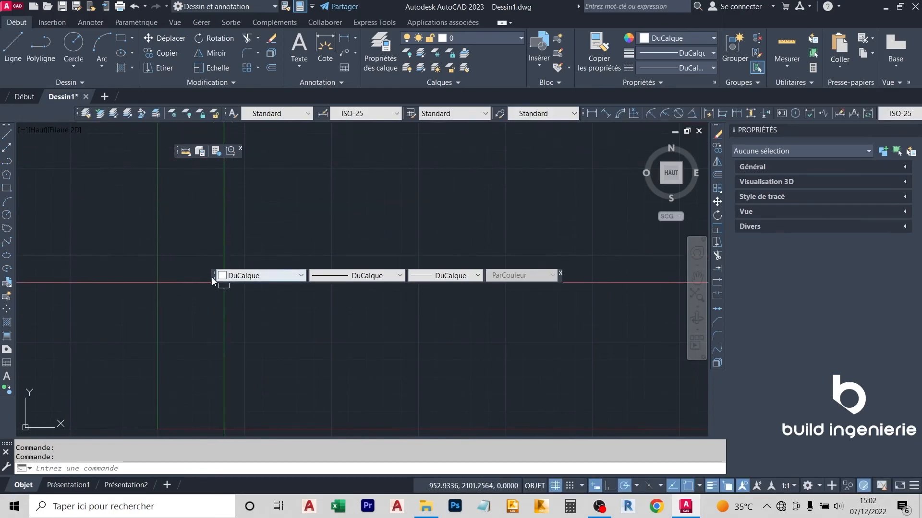
left_click_drag(212, 279, 191, 163)
left_click_drag(196, 126, 194, 126)
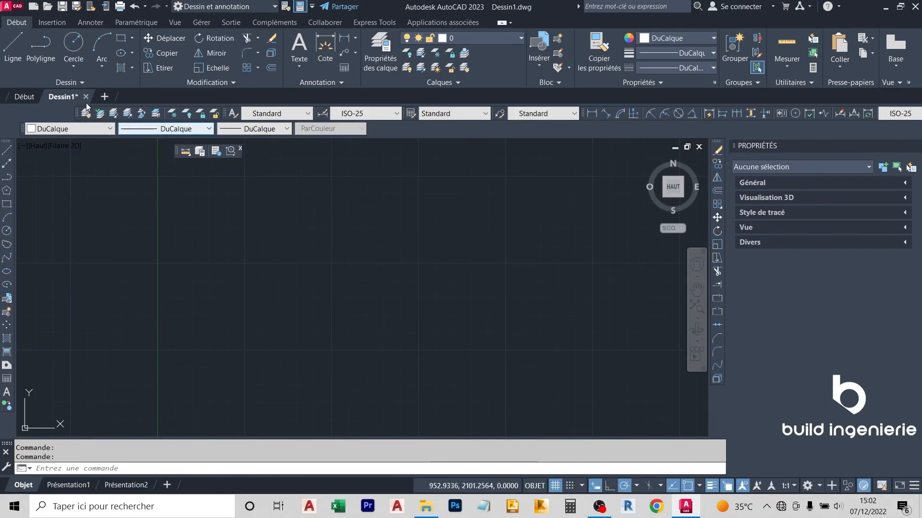
left_click_drag(18, 130, 7, 126)
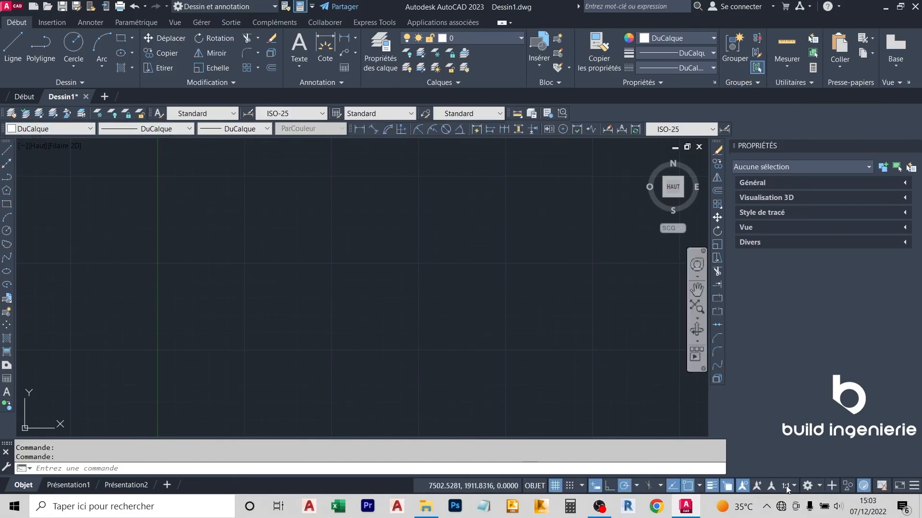
Save the current workspace as "build ingenierie" and check it in the list of workspaces
left_click(820, 486)
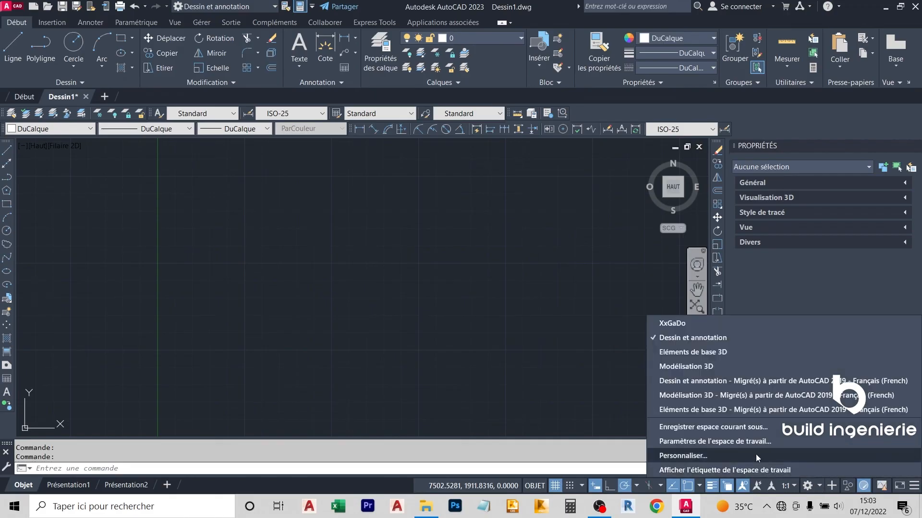
left_click(767, 428)
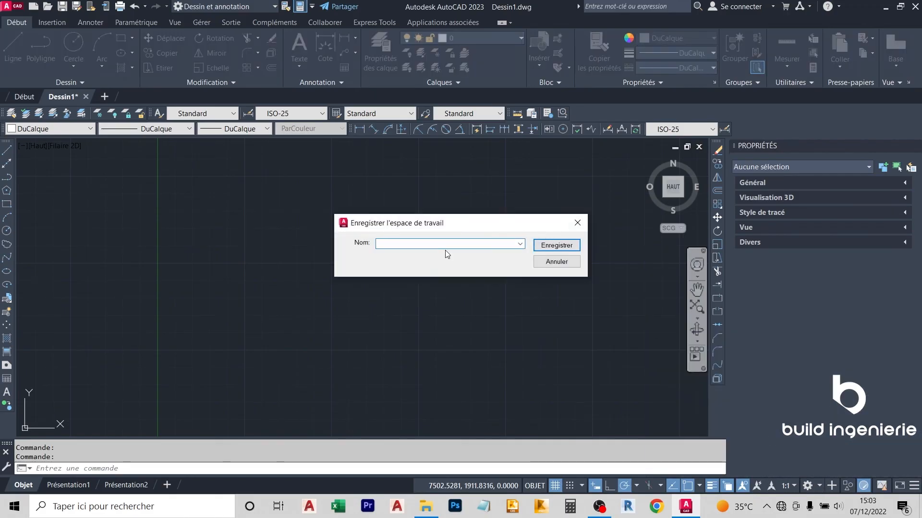
type("build ingenierie")
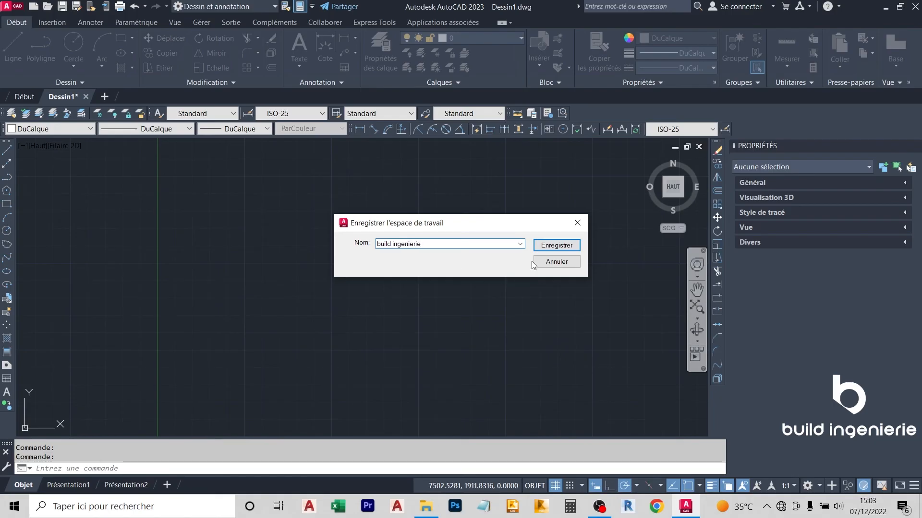
left_click(556, 246)
left_click(540, 246)
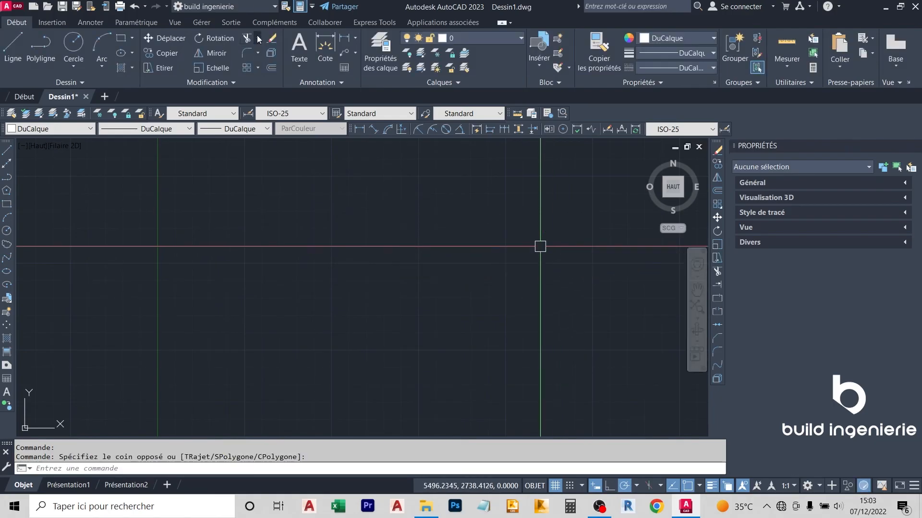
left_click(262, 7)
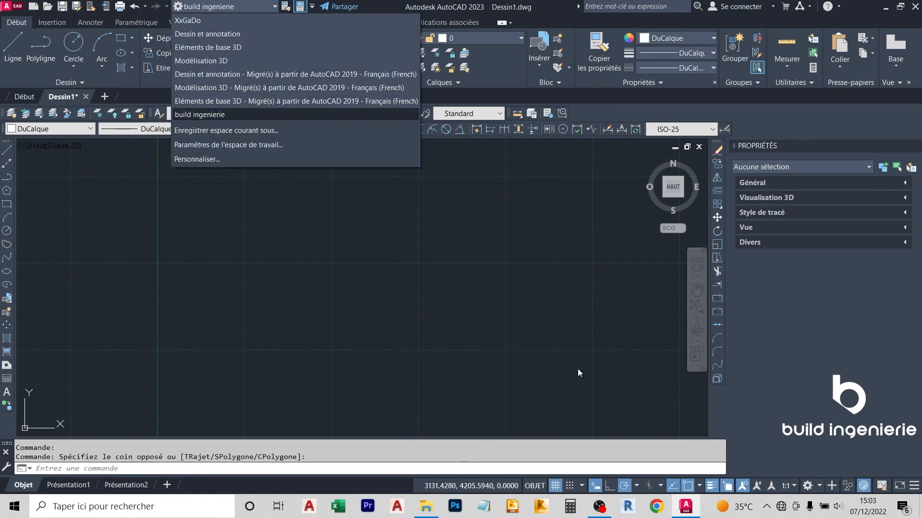
left_click(595, 347)
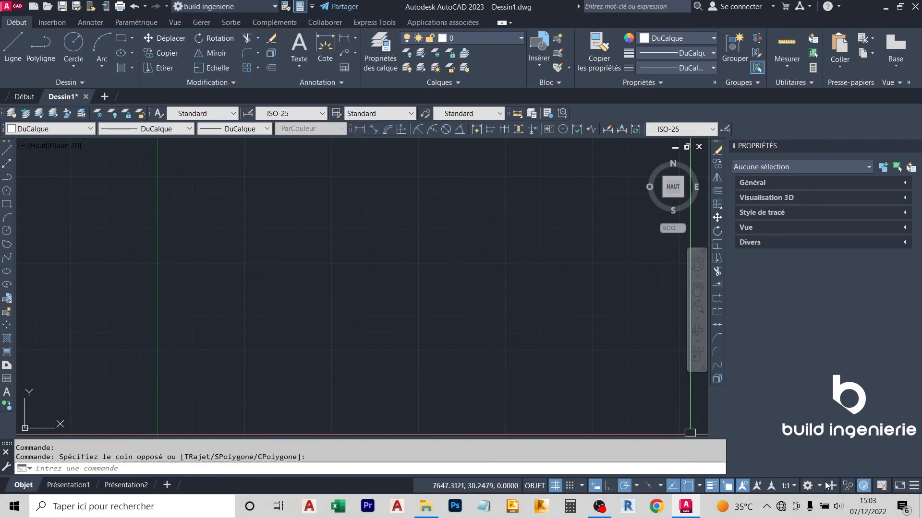
Move the build ingenierie workspace to first place in the workspace menu order and apply the workspace settings
left_click(807, 486)
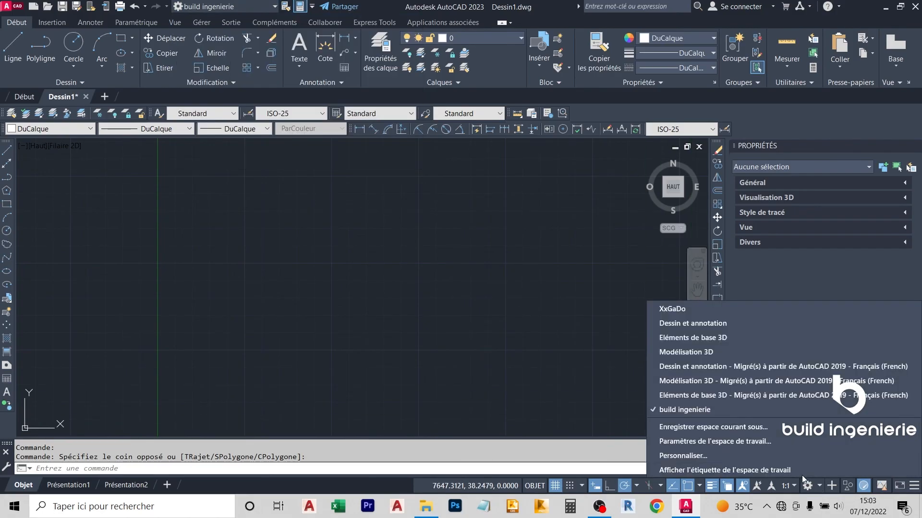
left_click(729, 441)
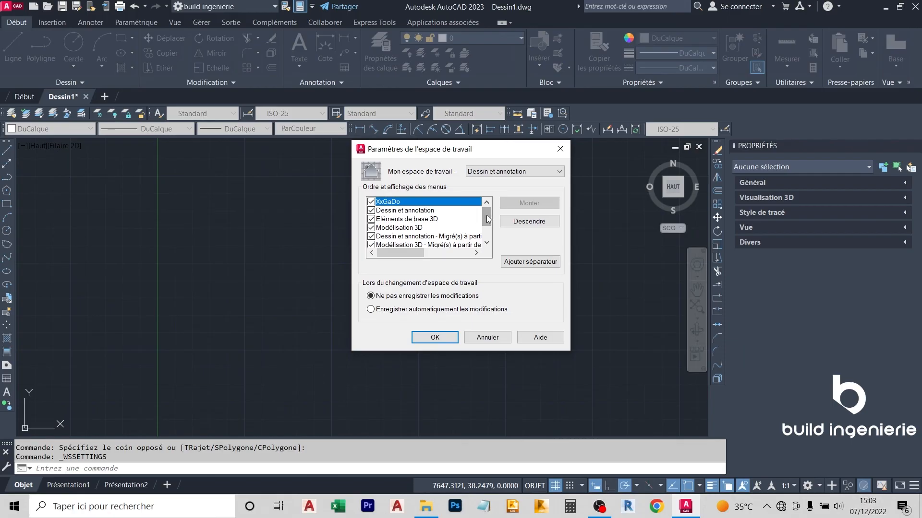
left_click_drag(487, 219, 487, 228)
left_click(417, 240)
left_click(530, 203)
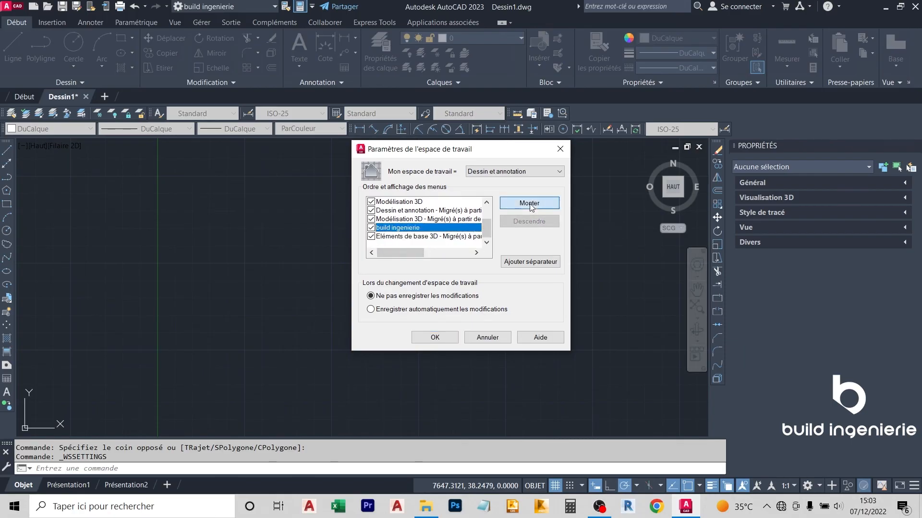
left_click(530, 206)
left_click(531, 205)
left_click(530, 206)
left_click(530, 206)
left_click(528, 206)
left_click(527, 208)
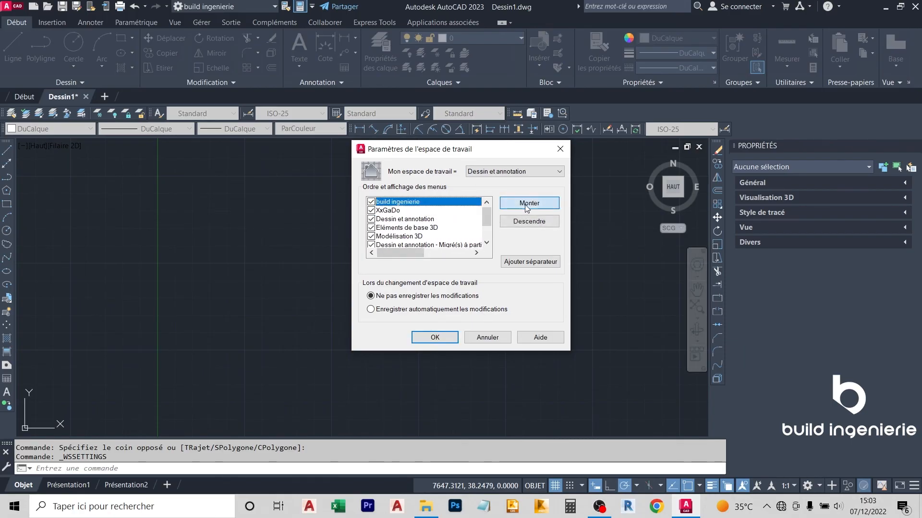
left_click(438, 338)
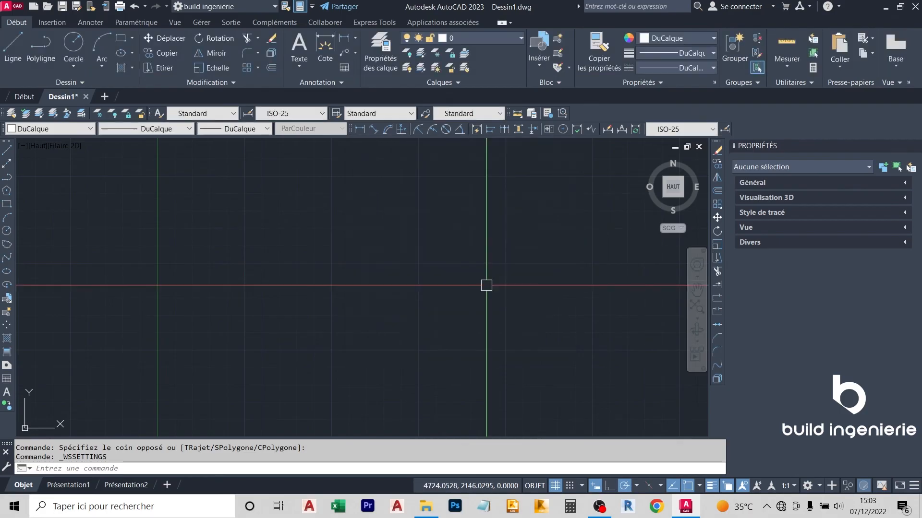